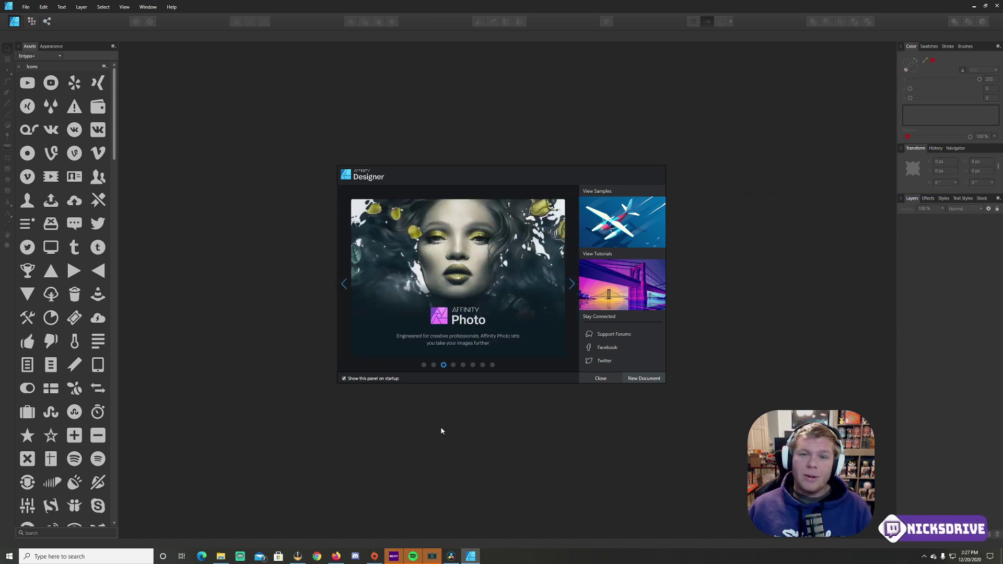
- Create a new document from the WXGA 720p web preset at 1280 × 720 px
left_click(646, 379)
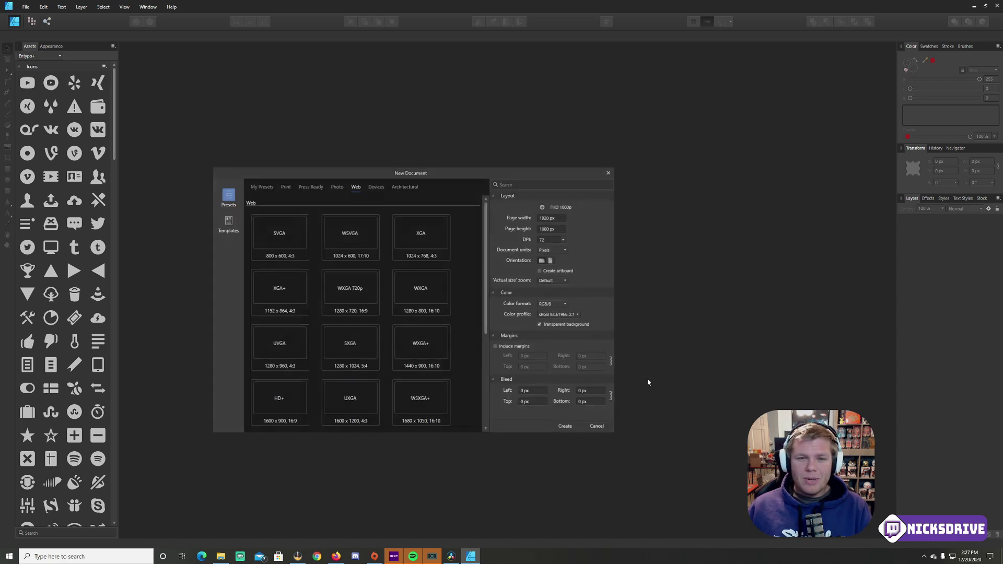
left_click(350, 298)
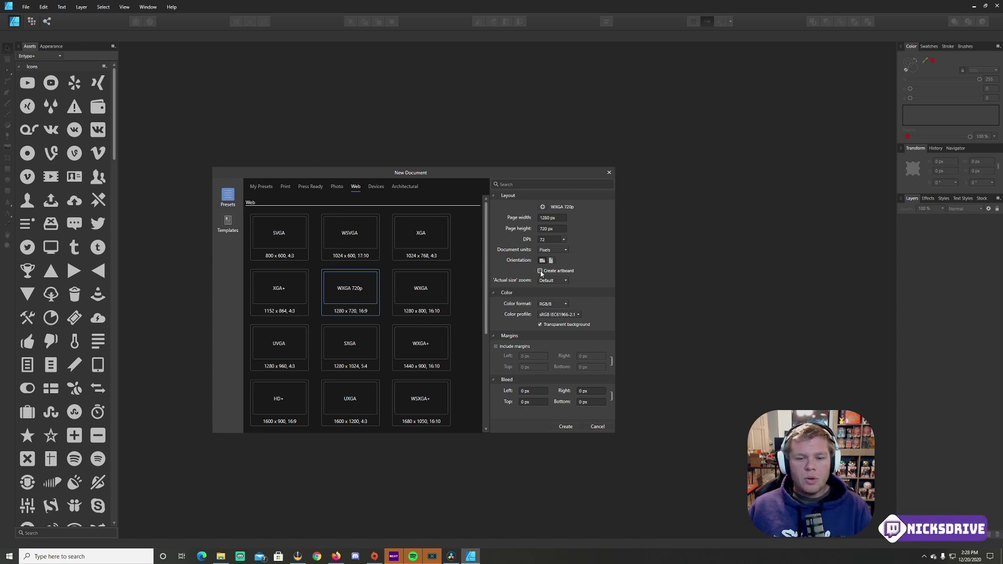
left_click(566, 427)
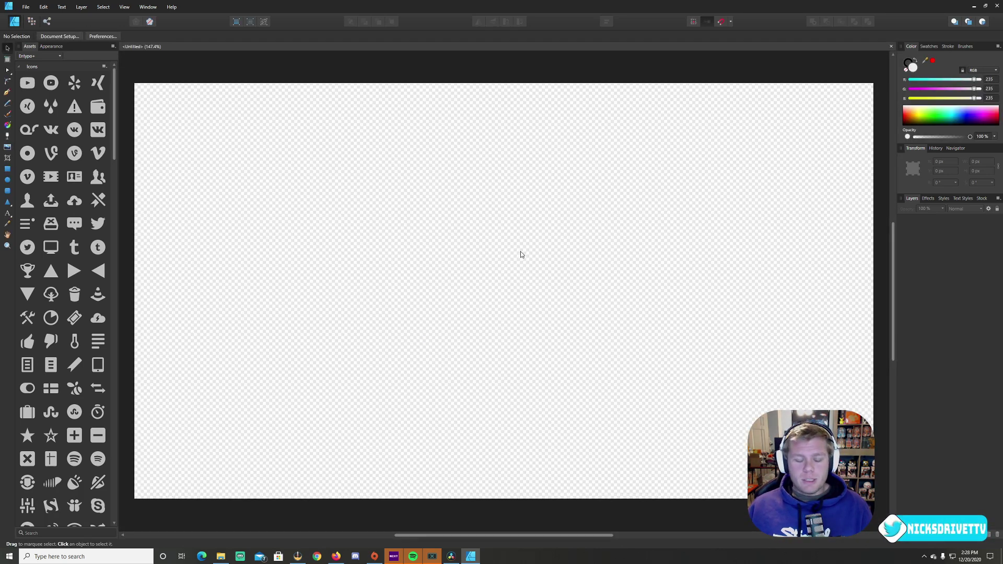
scroll(491, 249, "down", 3)
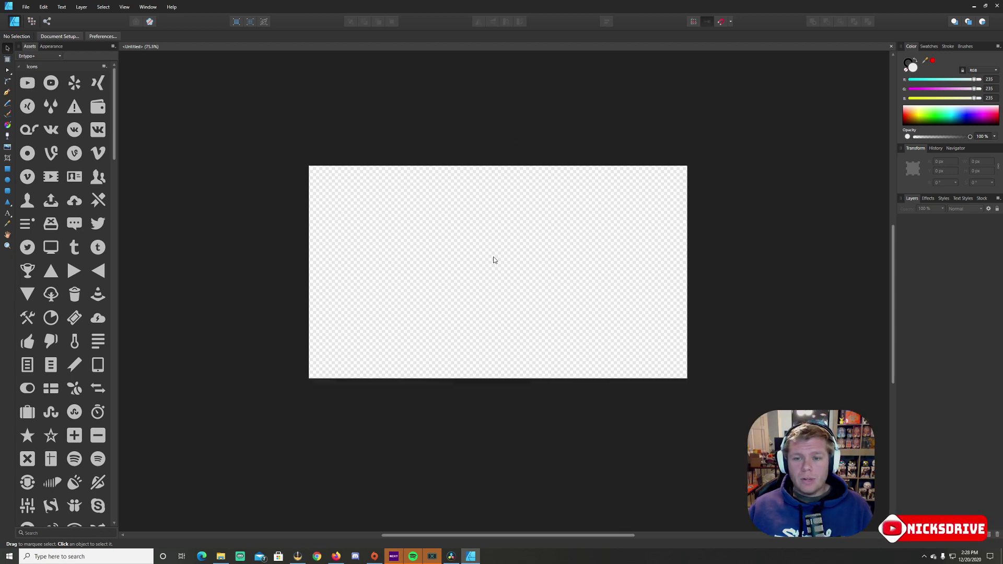
scroll(494, 259, "down", 2)
scroll(494, 259, "up", 5)
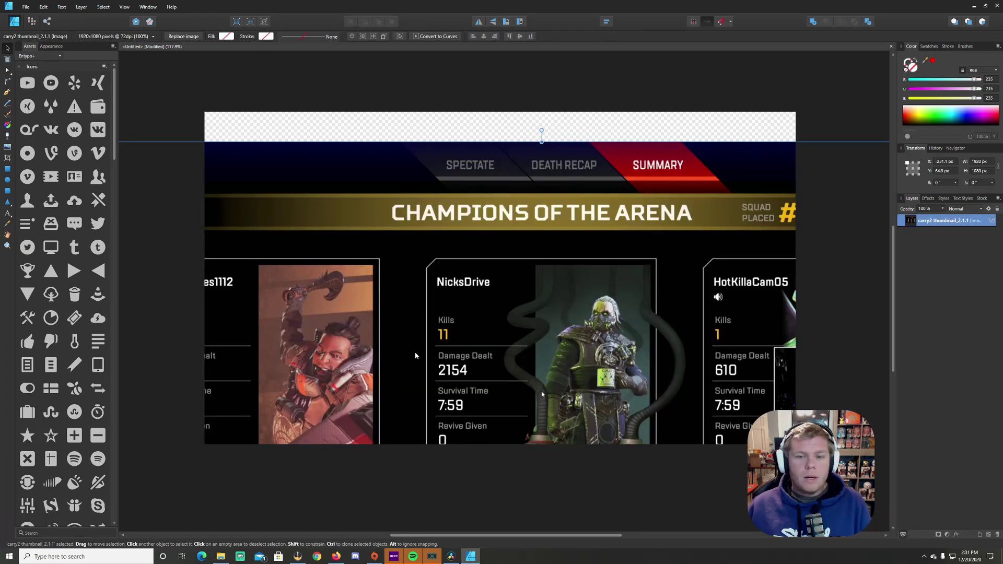
- Enlarge the placed match summary screenshot to about 2348 × 1321 px and position it so its webcam frame lies on the page
left_click_drag(440, 399, 466, 313)
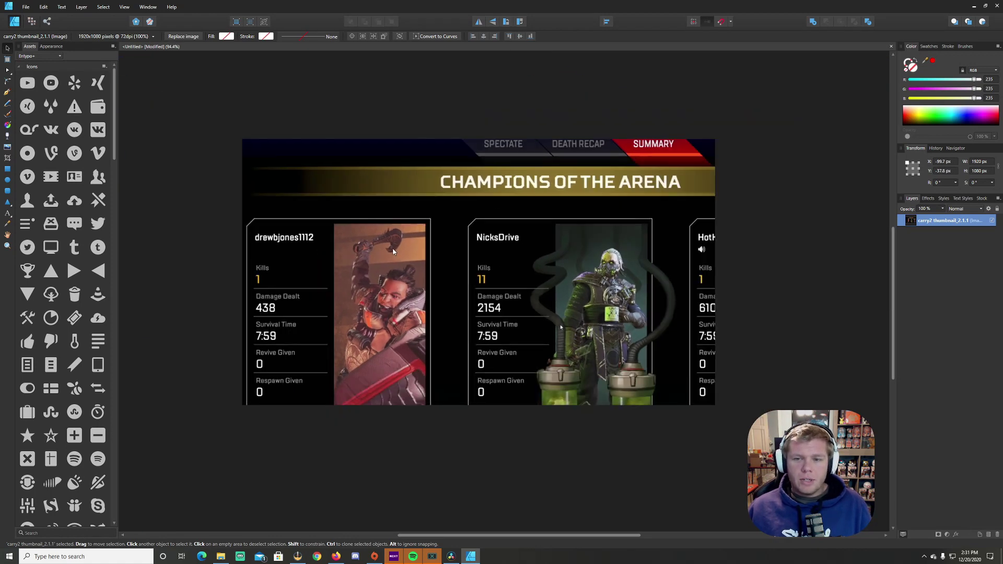
left_click_drag(205, 125, 589, 340)
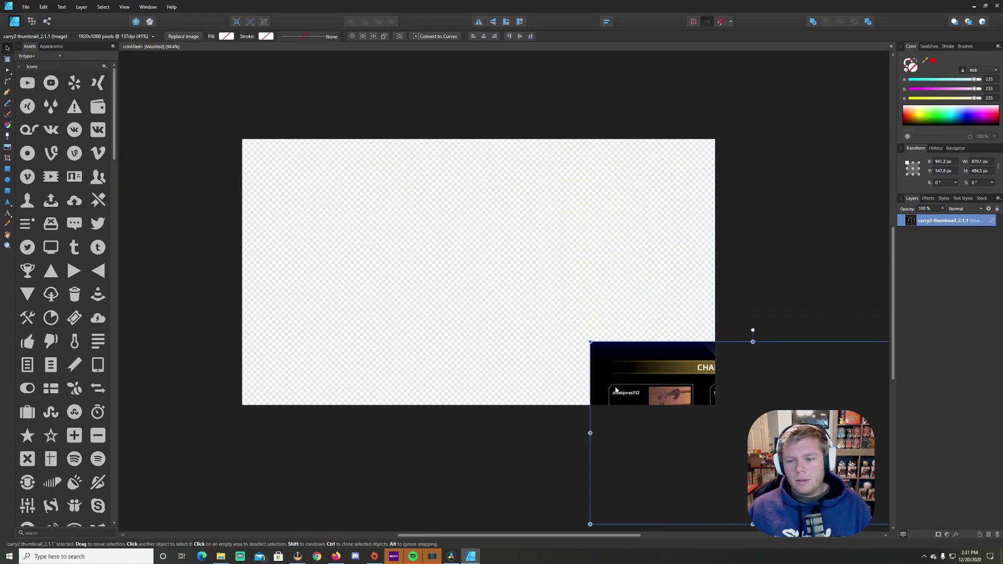
left_click_drag(658, 384, 395, 261)
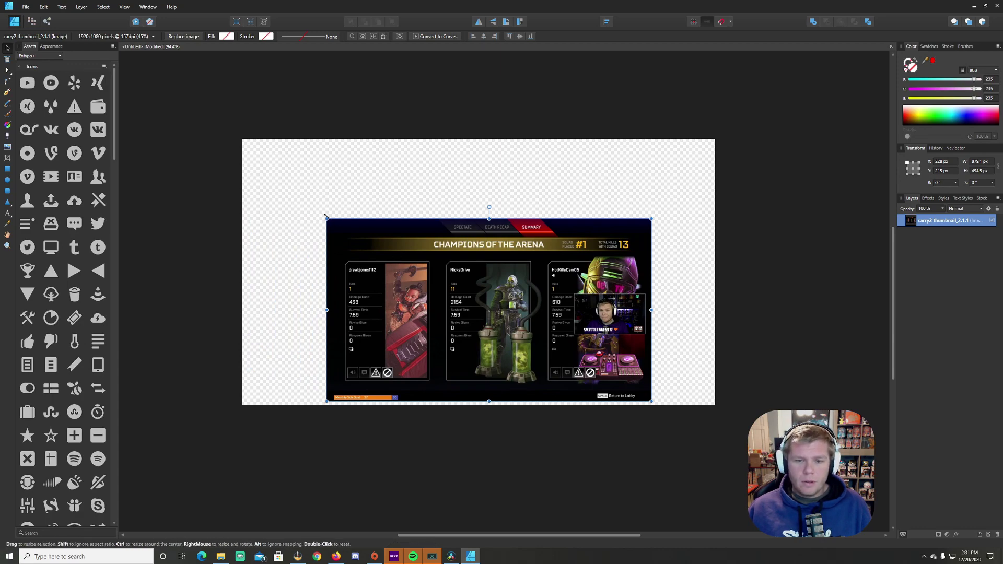
left_click_drag(325, 217, 252, 149)
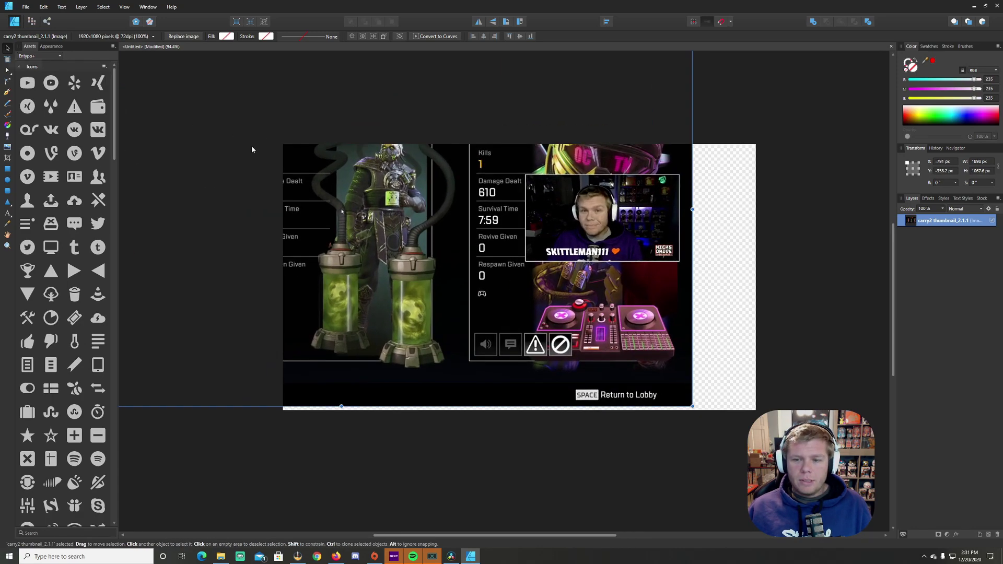
left_click_drag(567, 340, 490, 363)
left_click_drag(657, 485, 725, 524)
left_click_drag(614, 344, 588, 331)
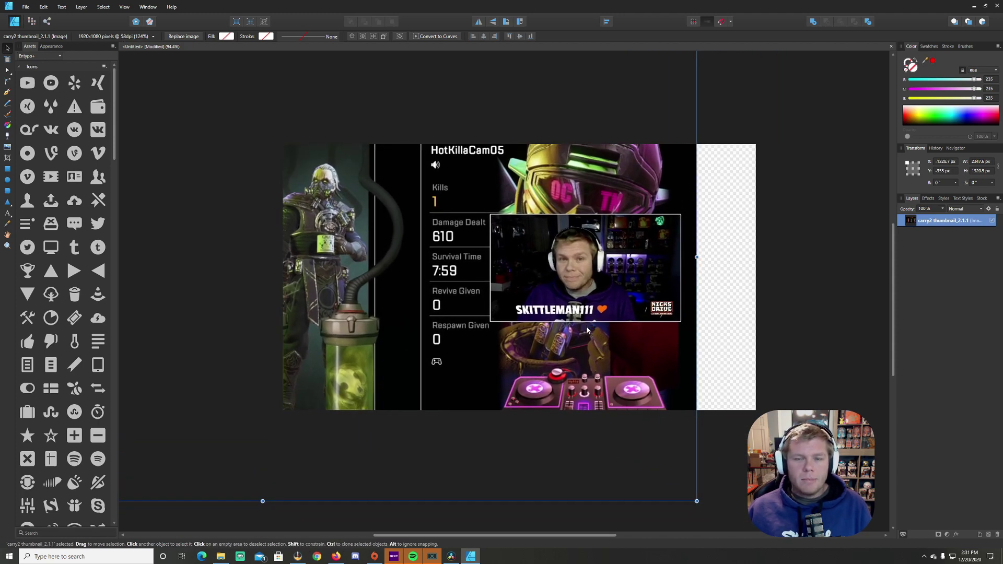
- Draw a rounded rectangle about 342 × 298 px over the webcam frame and mask the screenshot with it
left_click(8, 192)
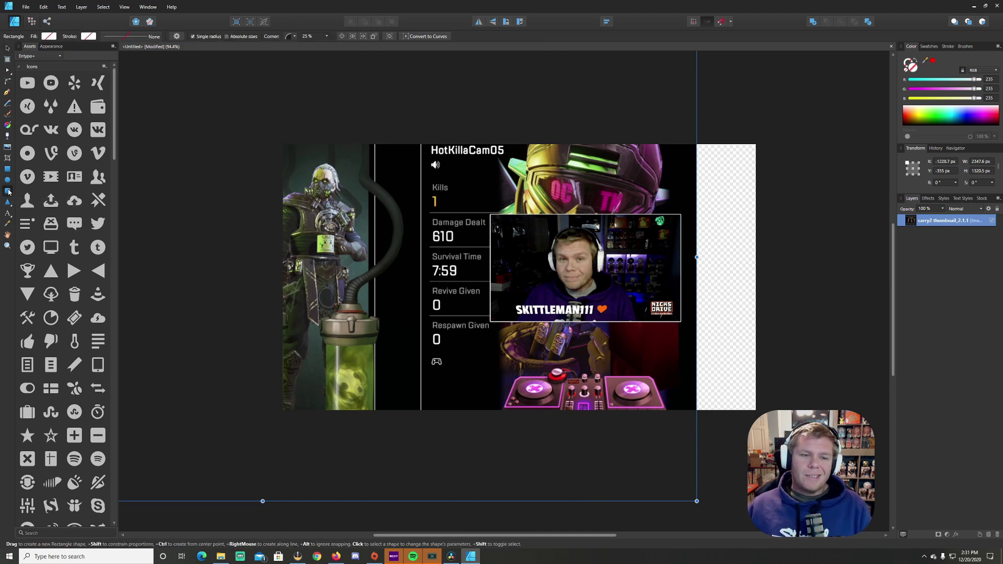
left_click_drag(521, 213, 636, 320)
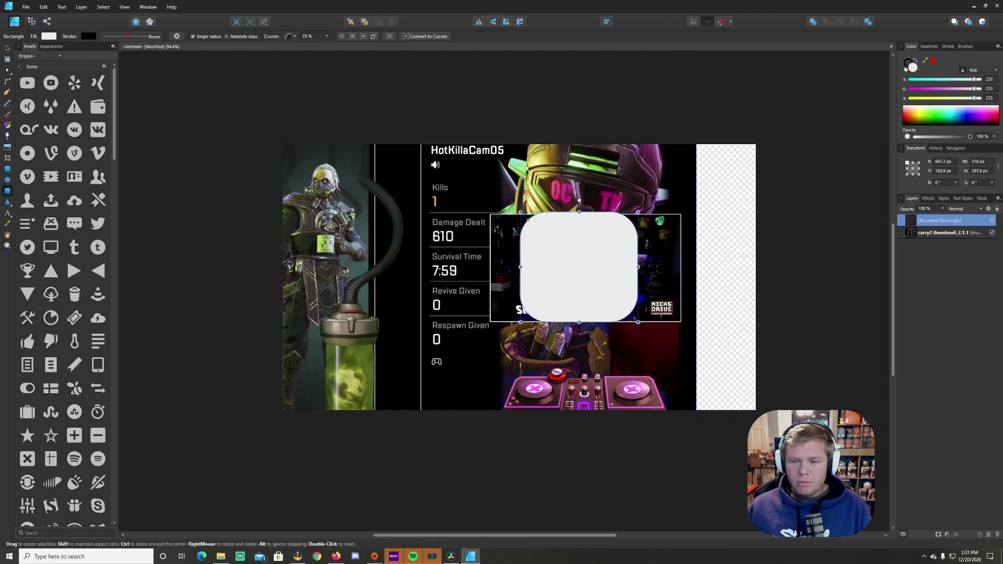
left_click_drag(520, 267, 511, 267)
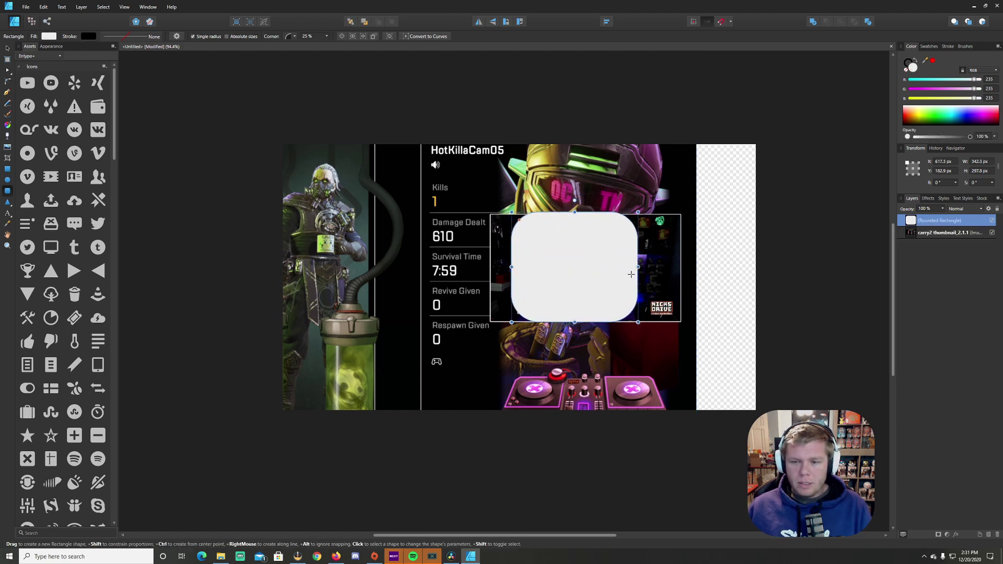
right_click(938, 223)
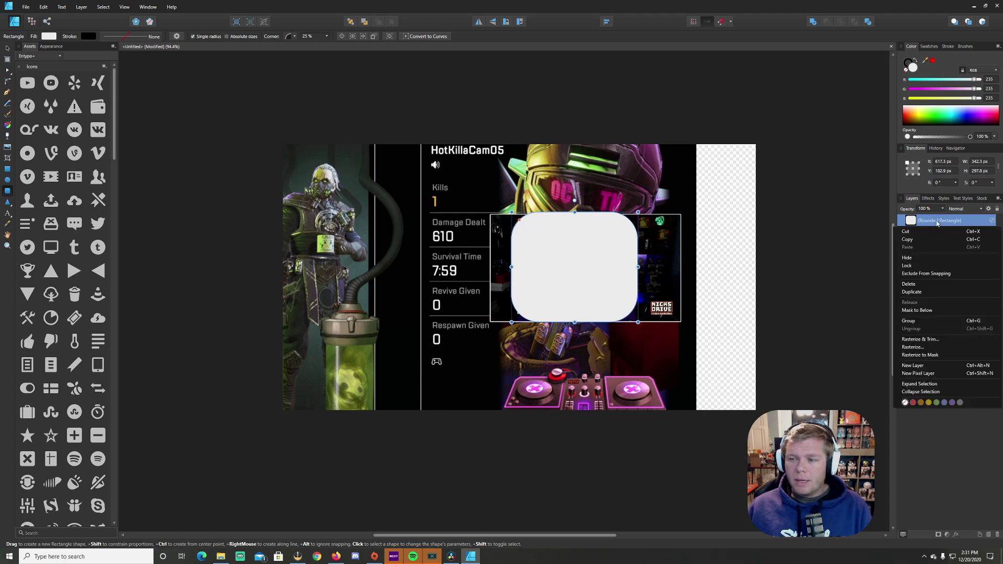
left_click(926, 312)
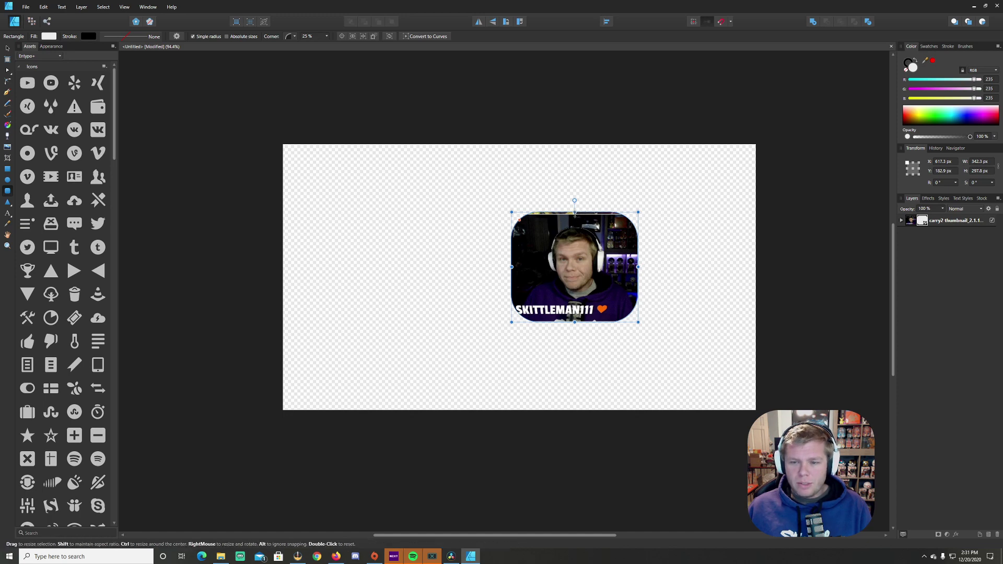
- Adjust the webcam mask to about 366 × 280 px with a 15% corner radius, excluding the frame's white border
left_click_drag(575, 214, 575, 218)
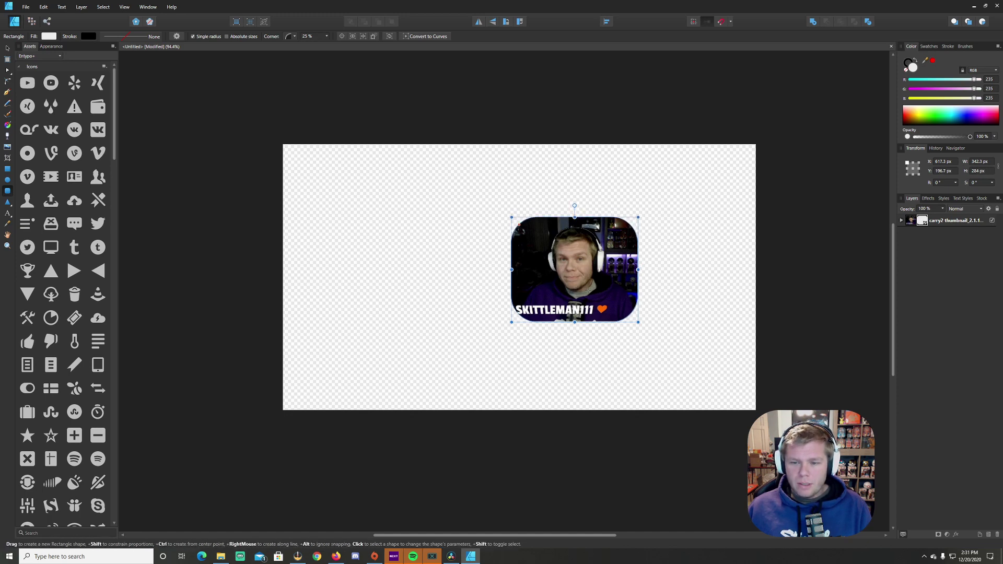
left_click_drag(575, 322, 575, 320)
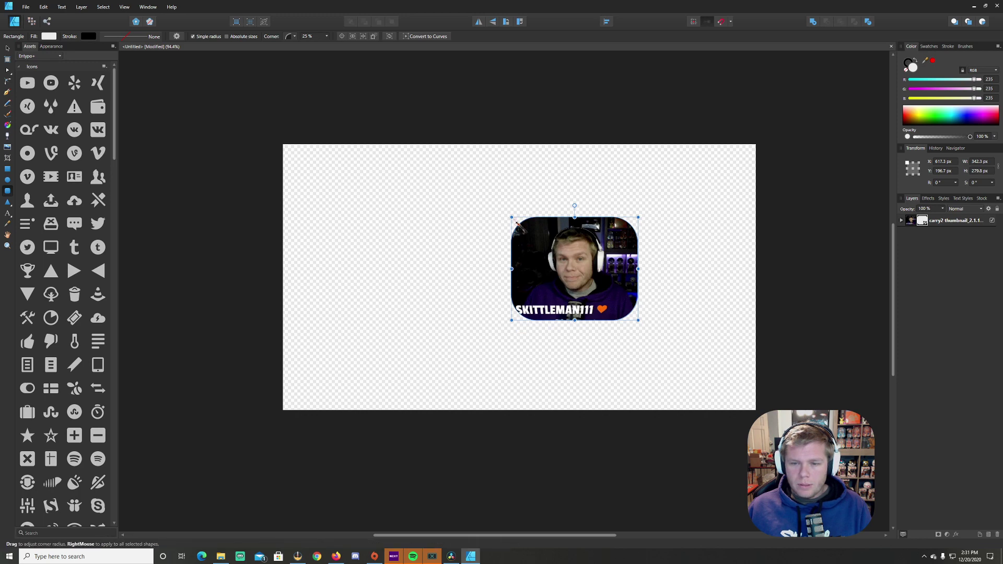
left_click_drag(518, 224, 513, 220)
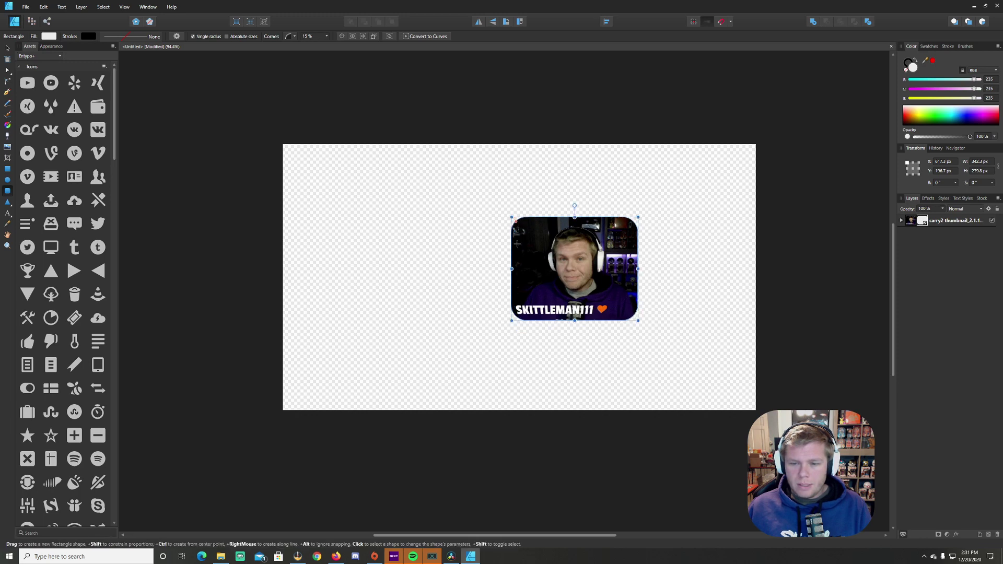
left_click_drag(511, 269, 507, 269)
left_click_drag(639, 269, 644, 268)
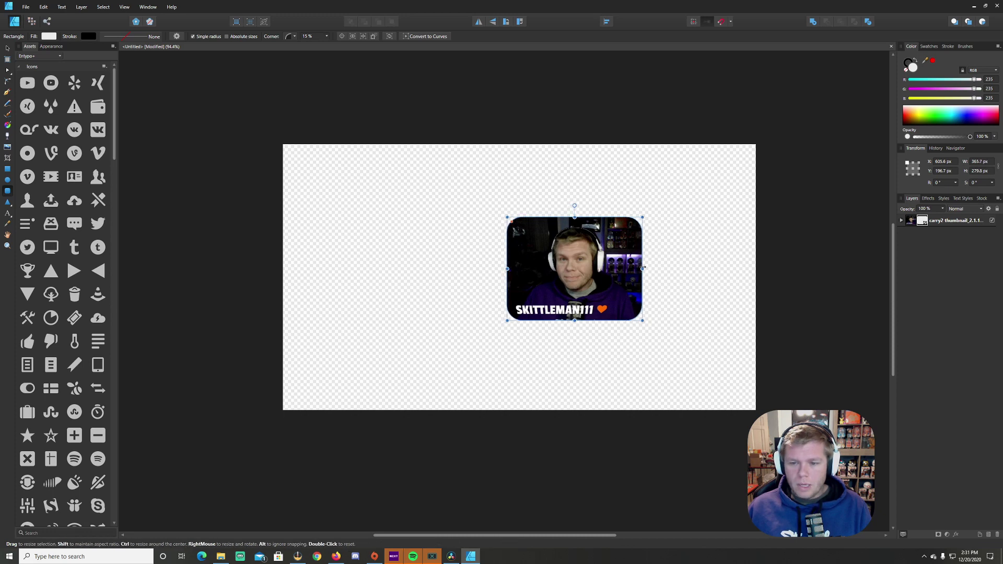
key("v")
left_click(475, 238)
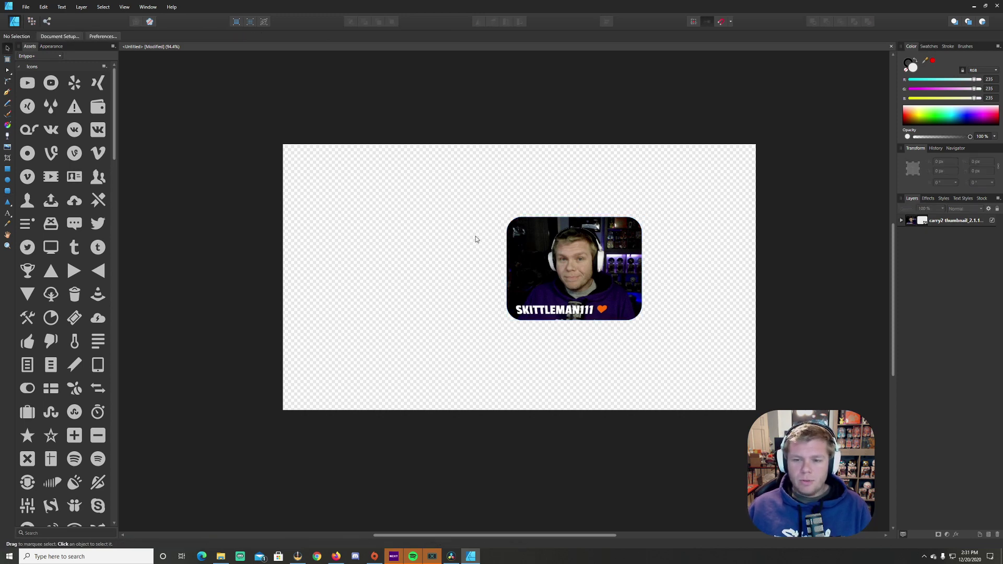
- Scale down the cropped webcam picture slightly and move it to the right side of the page
left_click(564, 257)
left_click_drag(508, 217, 526, 230)
left_click_drag(580, 275, 673, 275)
left_click(317, 259)
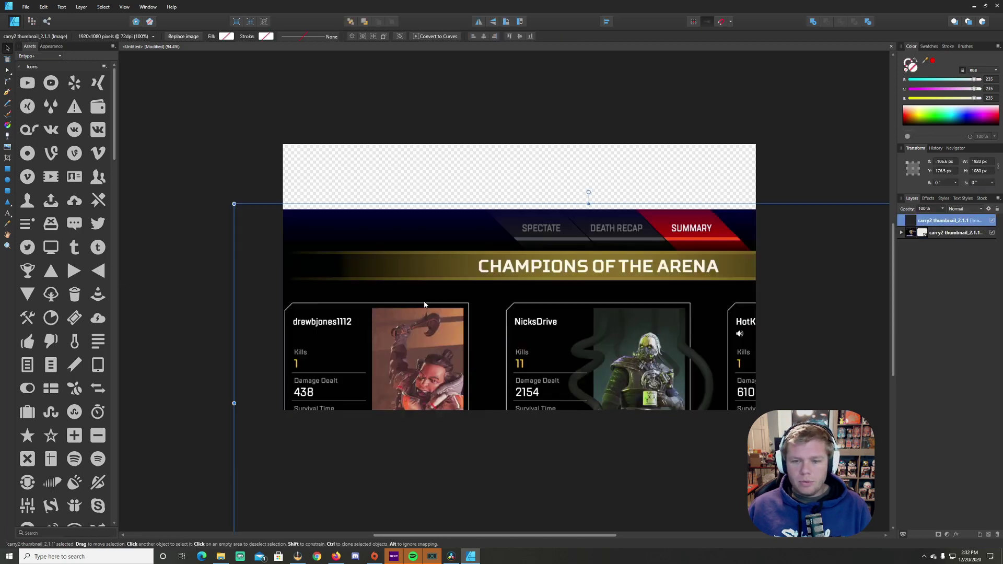
- Resize the second copy of the match summary screenshot to about 1388 × 781 px and position it to cover the whole page
left_click_drag(317, 259, 359, 211)
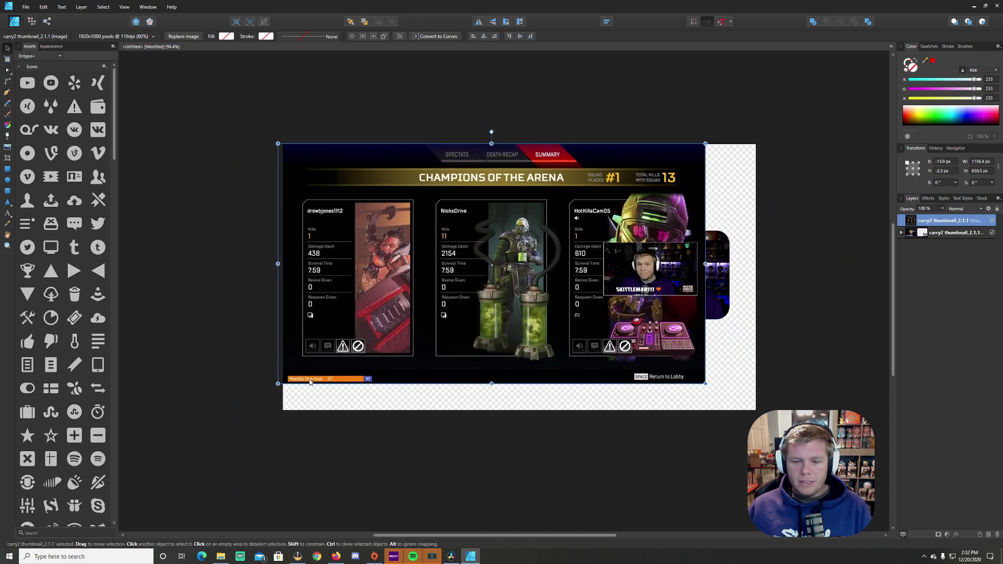
left_click_drag(705, 383, 779, 425)
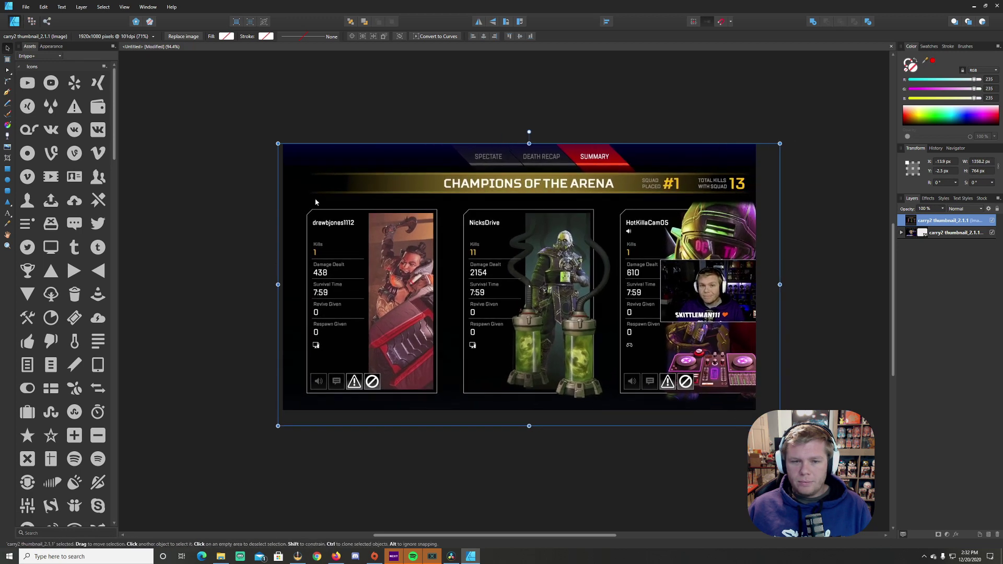
left_click_drag(278, 144, 267, 138)
left_click_drag(491, 273, 485, 273)
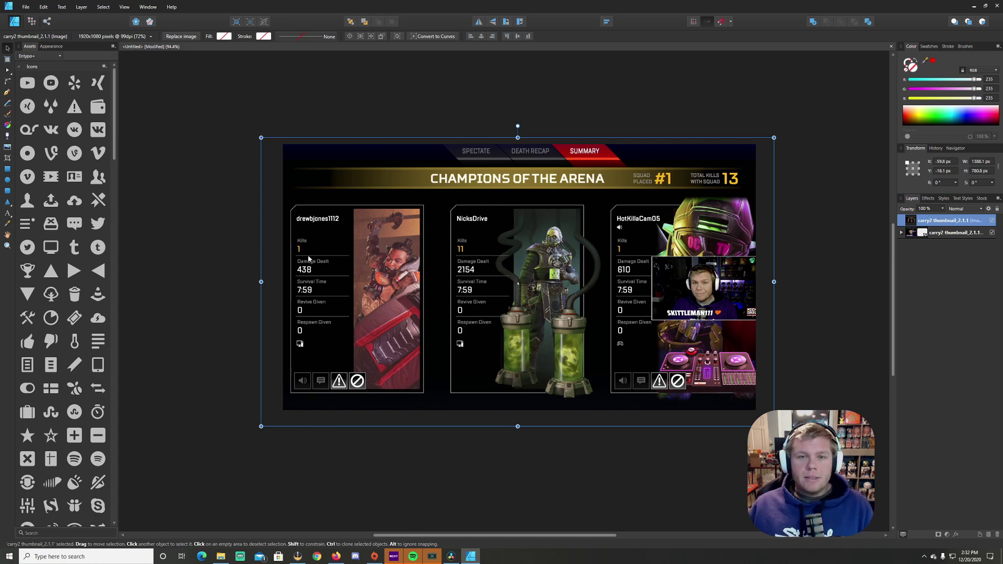
- Cover the first player's kill count with a rectangle about 30 × 29 px filled with black sampled from the screenshot
left_click(8, 169)
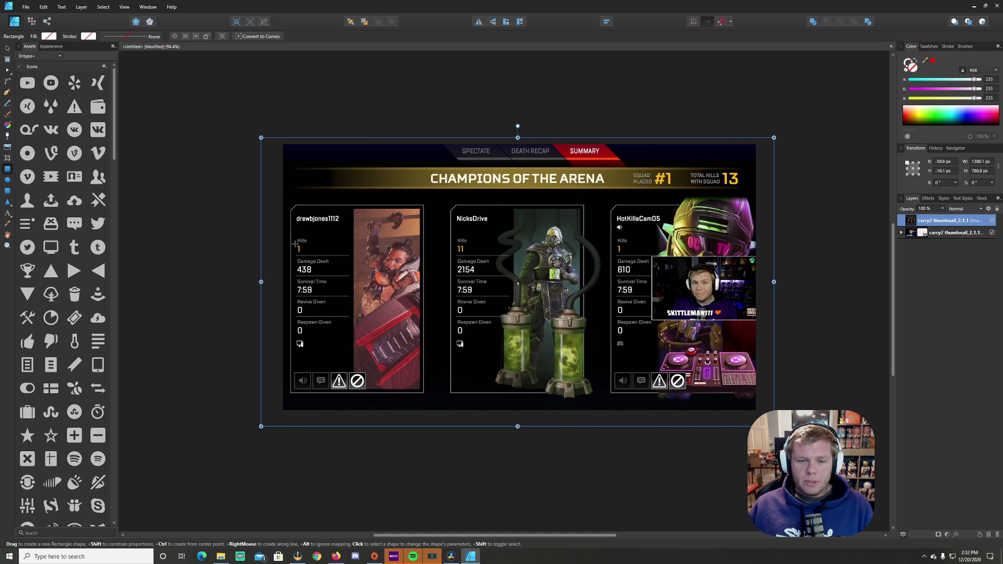
left_click_drag(296, 244, 309, 257)
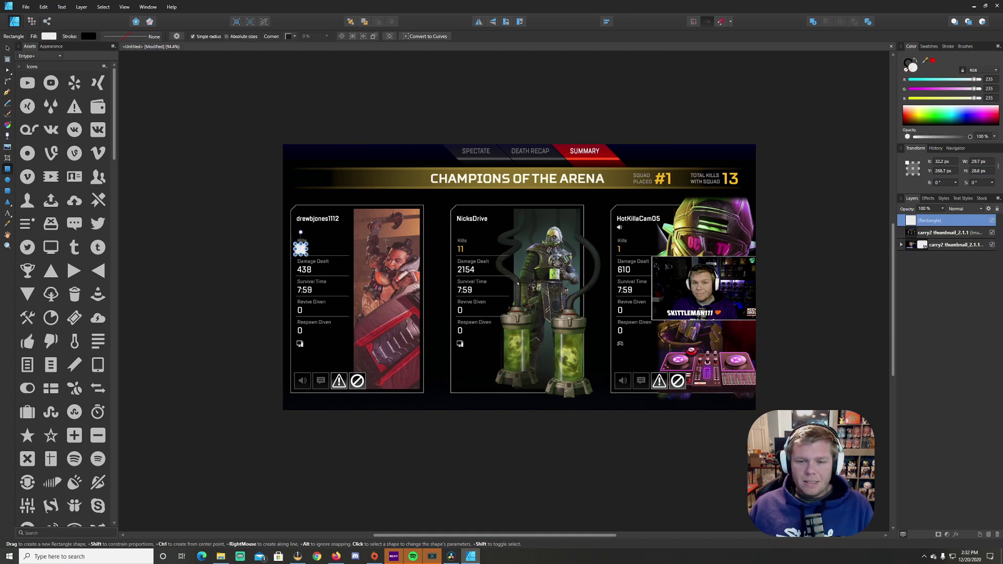
left_click_drag(928, 61, 337, 243)
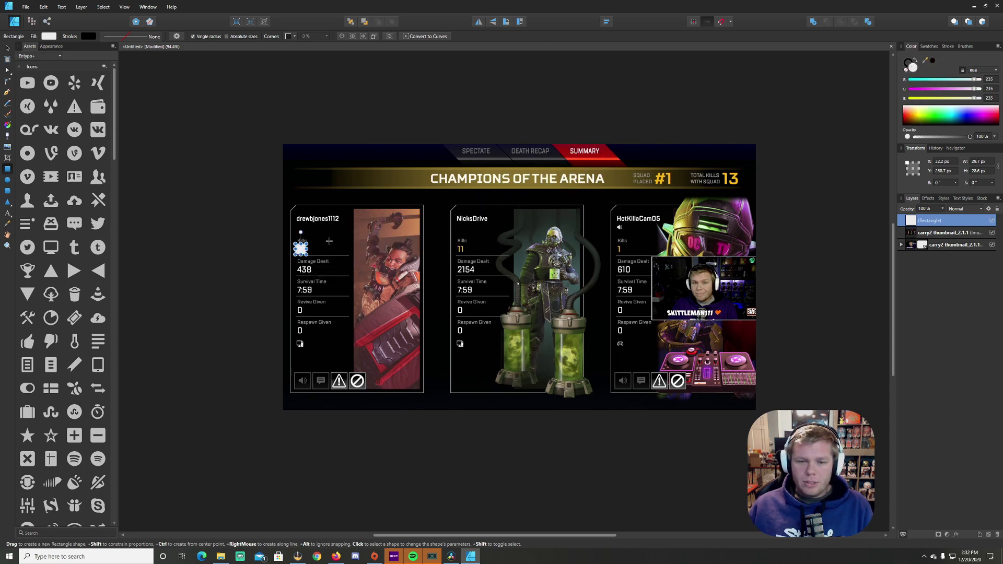
left_click(933, 61)
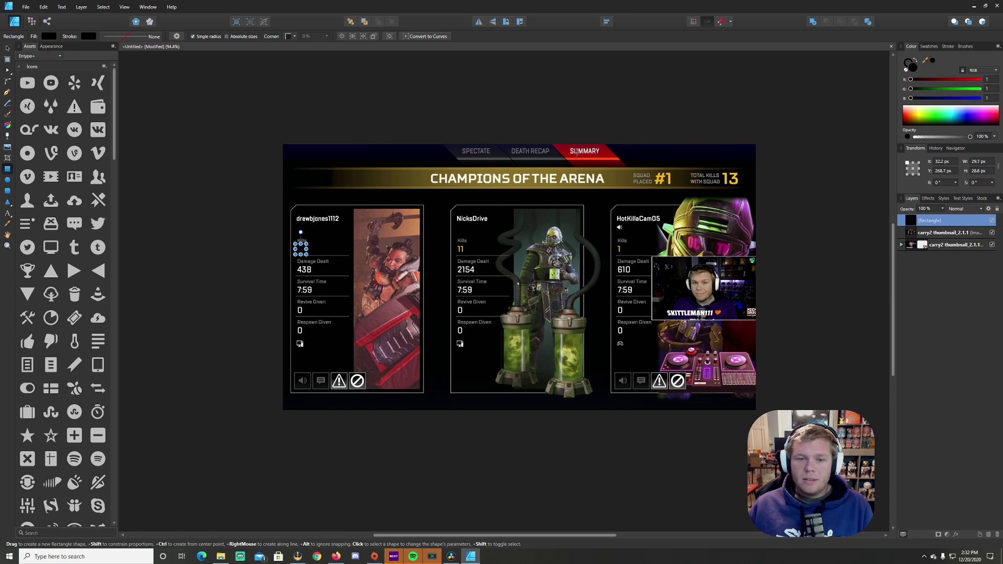
- Cover the remaining kill and damage values of all three players and the third player's speaker icon with black rectangles
left_click_drag(296, 265, 315, 273)
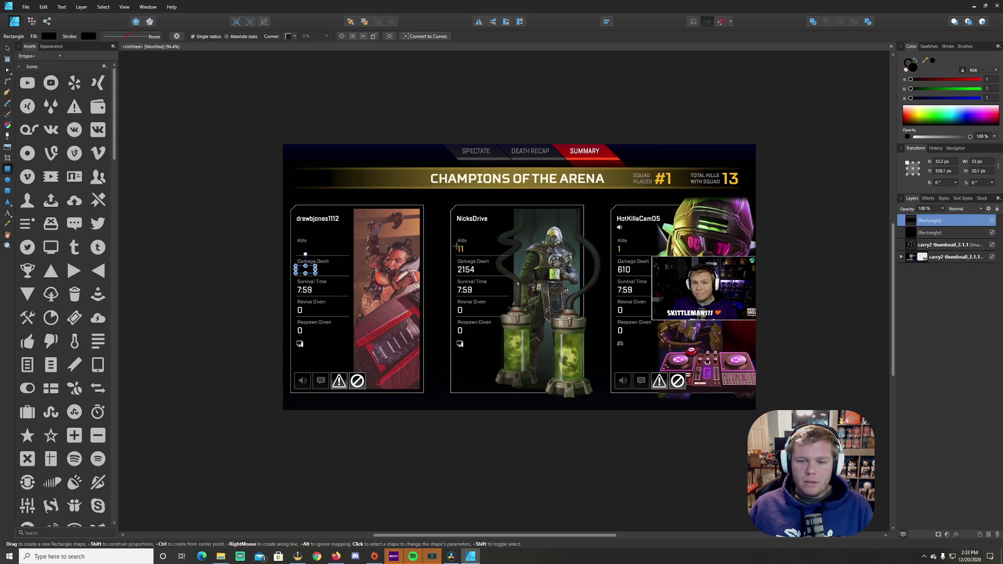
left_click_drag(455, 245, 480, 274)
left_click_drag(615, 244, 635, 272)
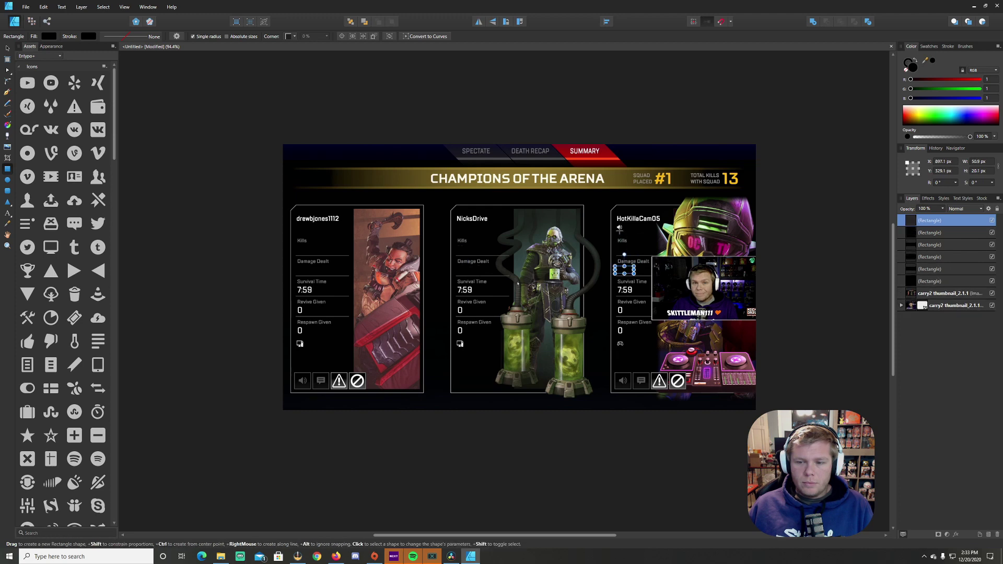
left_click_drag(615, 224, 627, 233)
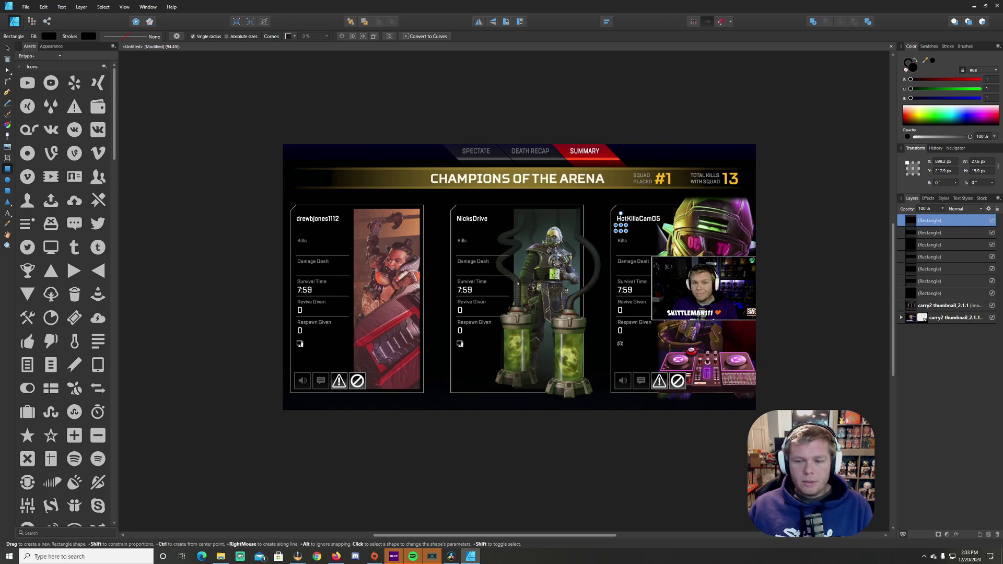
- Cover the survival time values of all three players with black rectangles
left_click_drag(297, 286, 315, 295)
left_click_drag(457, 286, 478, 295)
mouse_move(615, 284)
left_mouse_down()
mouse_move(654, 295)
mouse_move(636, 296)
left_mouse_up()
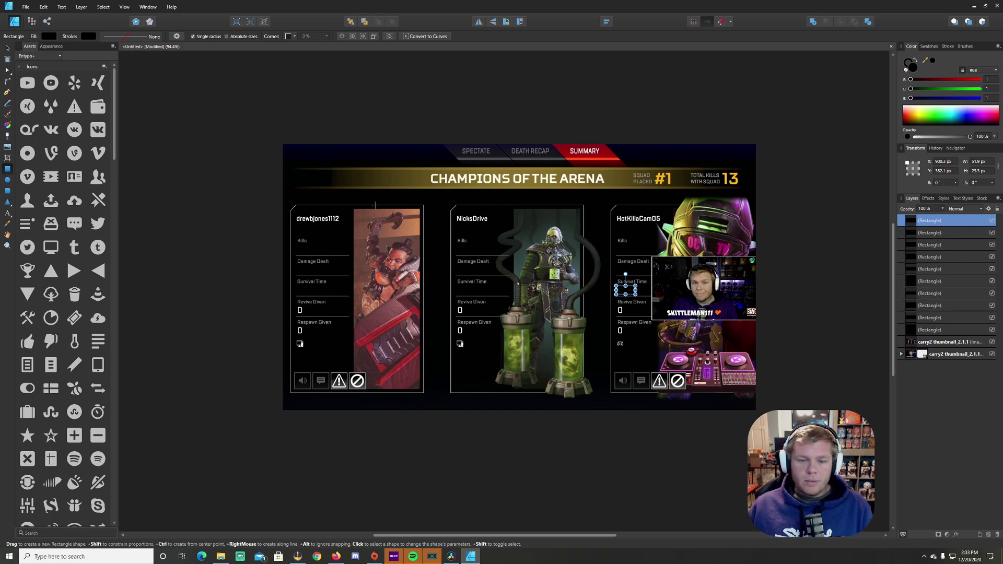
- Extend the black rectangle over the middle player's kill count upward to a height of about 23 px
key("v")
mouse_move(460, 175)
left_mouse_down()
mouse_move(435, 154)
mouse_move(453, 167)
mouse_move(466, 361)
mouse_move(470, 179)
left_mouse_up()
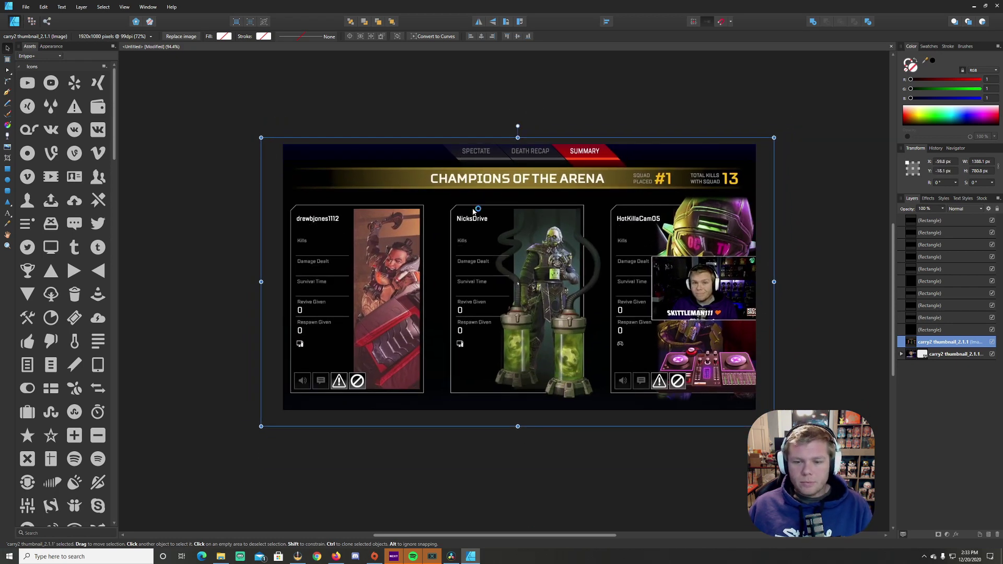
left_click(462, 252)
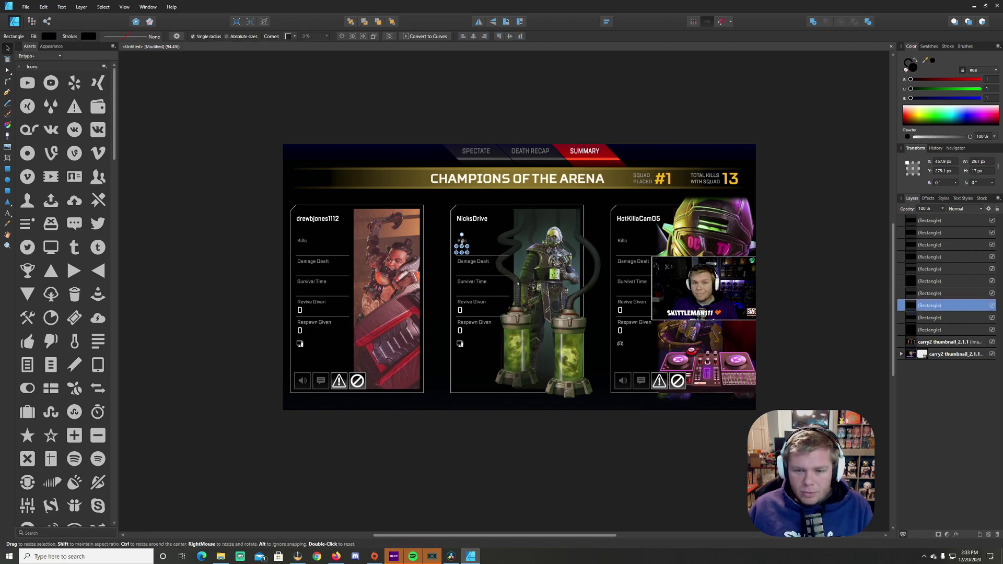
left_click_drag(462, 235, 462, 232)
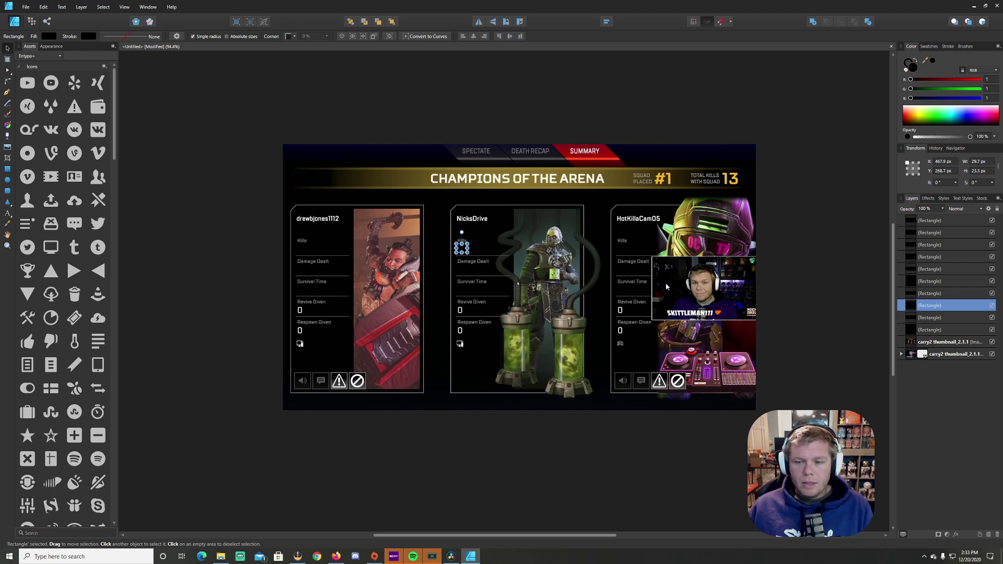
- Group all the black cover rectangles with the match summary screenshot and shift the group slightly down and to the right
left_click(921, 225)
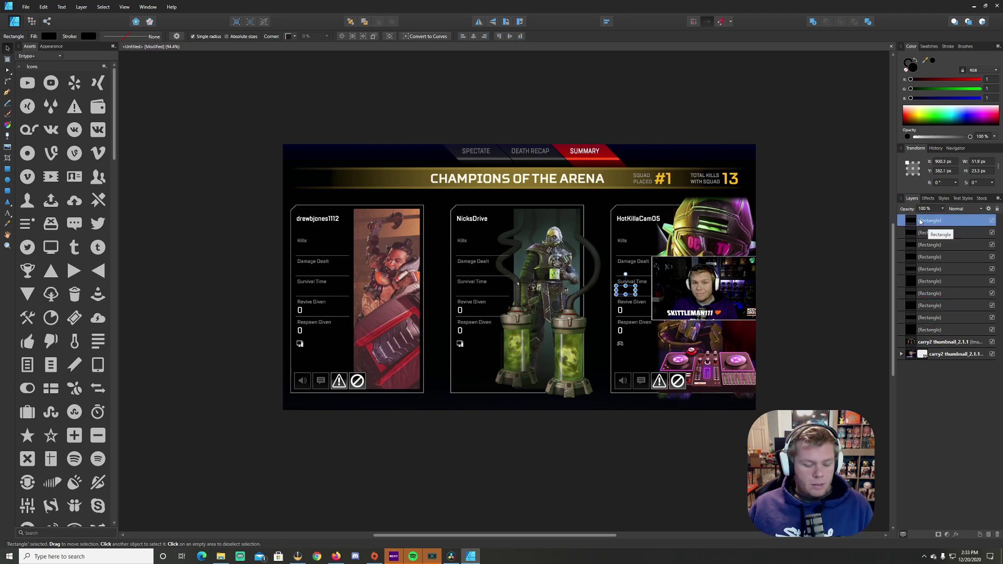
left_click(937, 343, "shift")
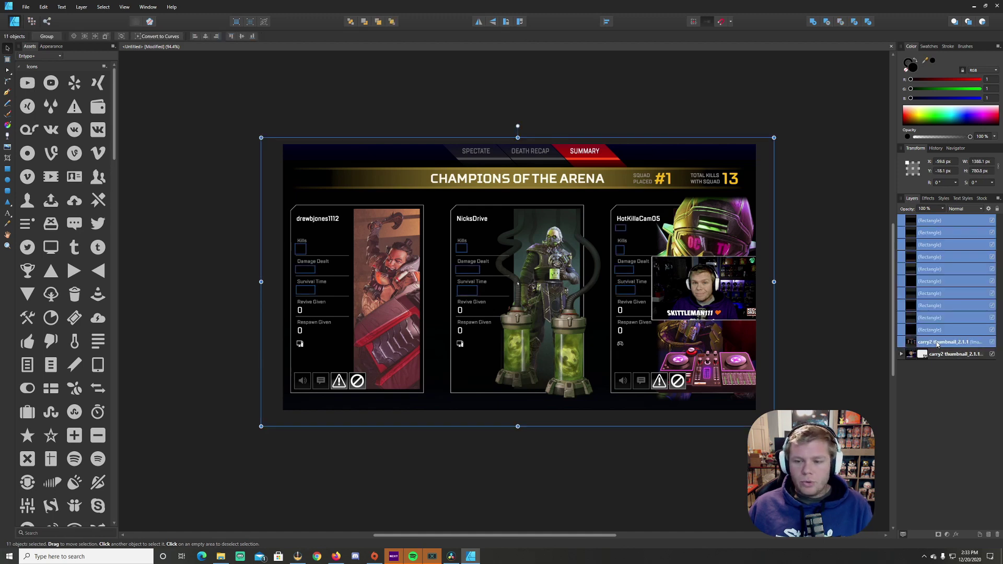
key("ctrl+g")
mouse_move(339, 163)
left_mouse_down()
mouse_move(349, 168)
mouse_move(313, 166)
mouse_move(345, 166)
mouse_move(312, 234)
mouse_move(321, 247)
mouse_move(331, 151)
mouse_move(333, 161)
left_mouse_up()
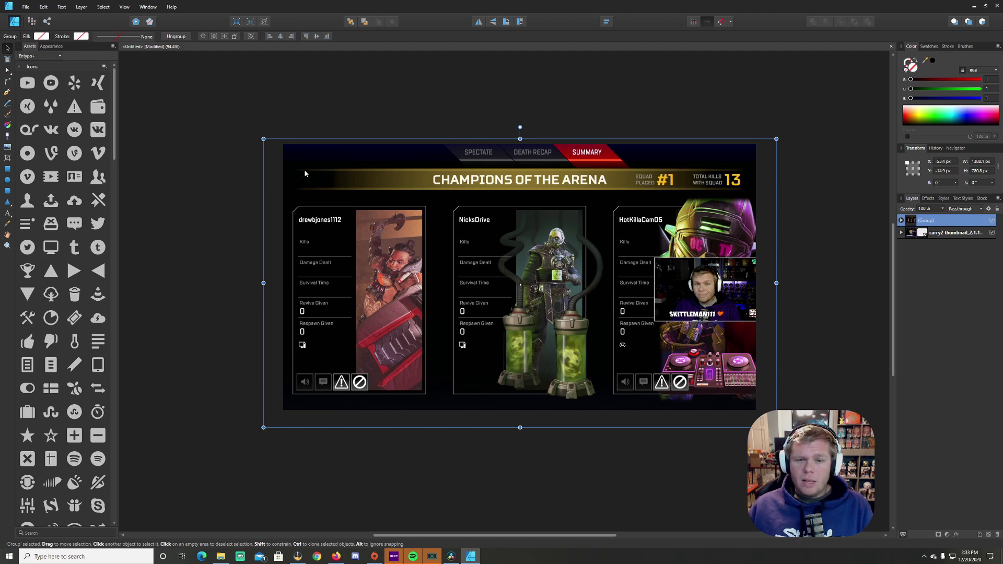
left_click(7, 168)
left_click_drag(269, 164, 774, 194)
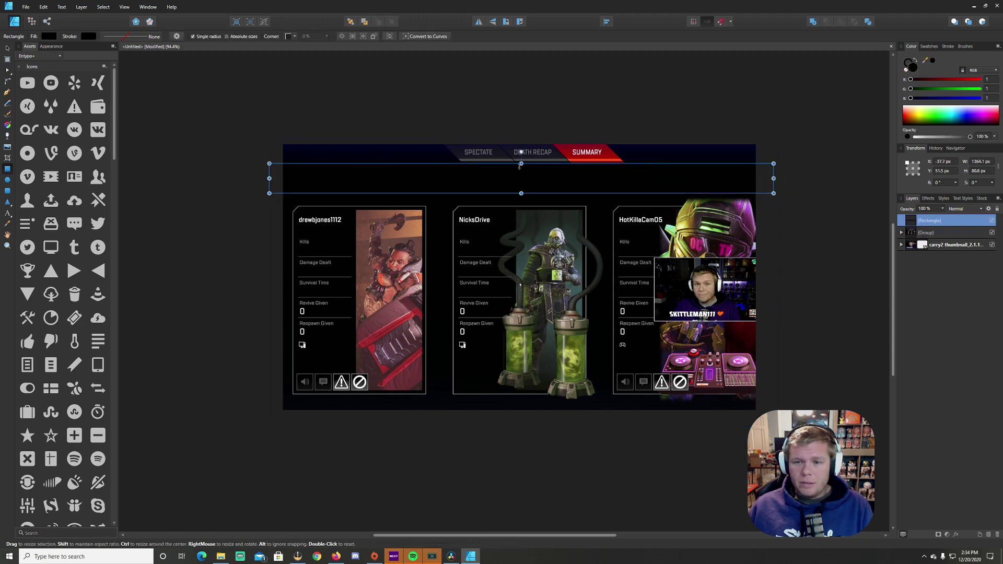
left_click_drag(522, 167, 522, 169)
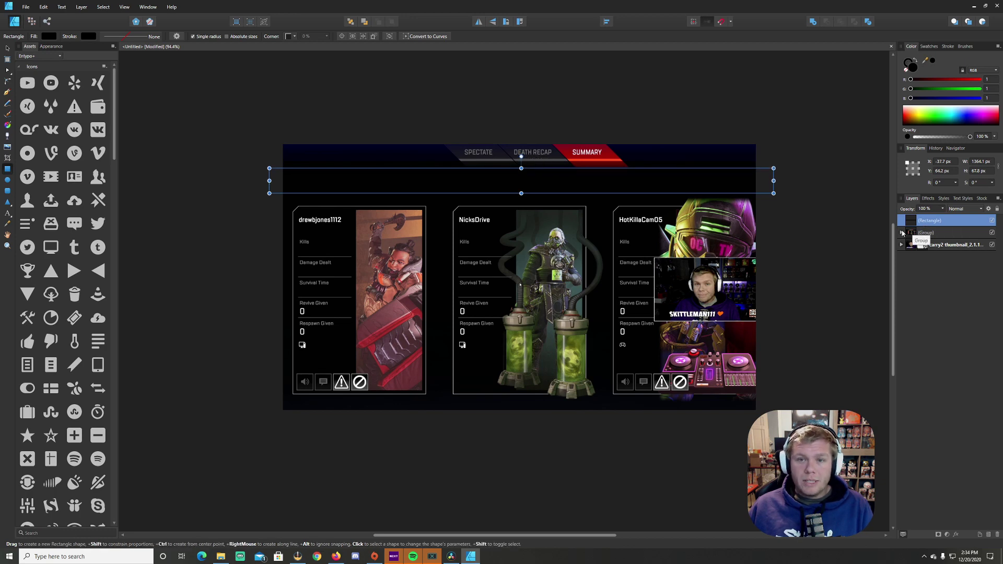
left_click_drag(521, 156, 520, 152)
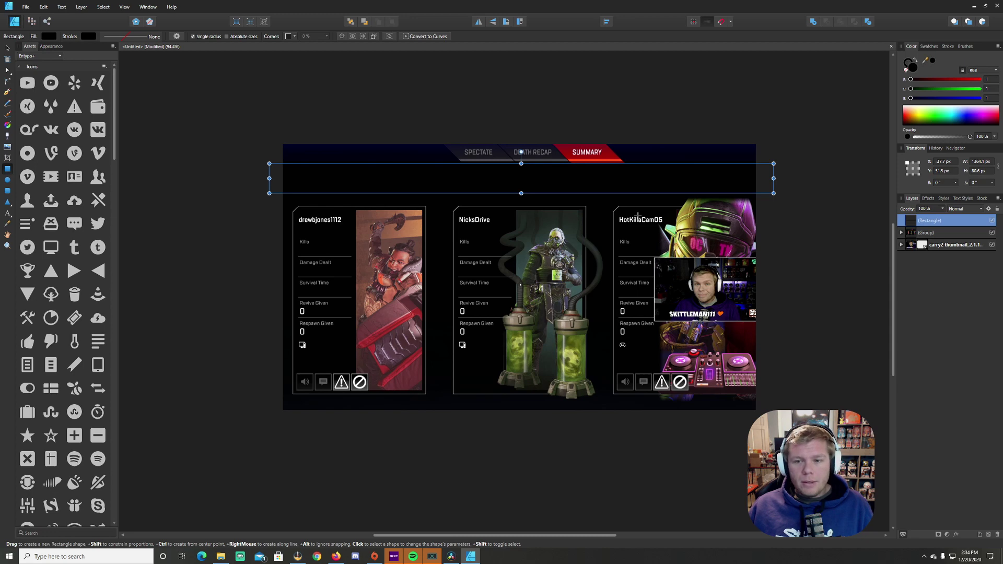
key("Delete")
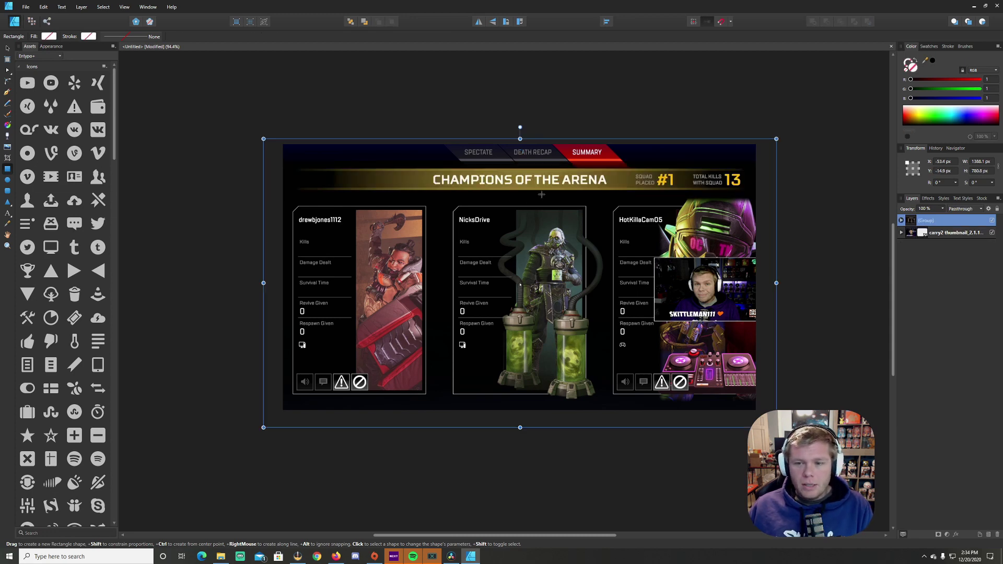
- Cover the squad placement number with a rectangle about 54 × 39 px filled with dark brown sampled from the banner
scroll(693, 179, "up", 5)
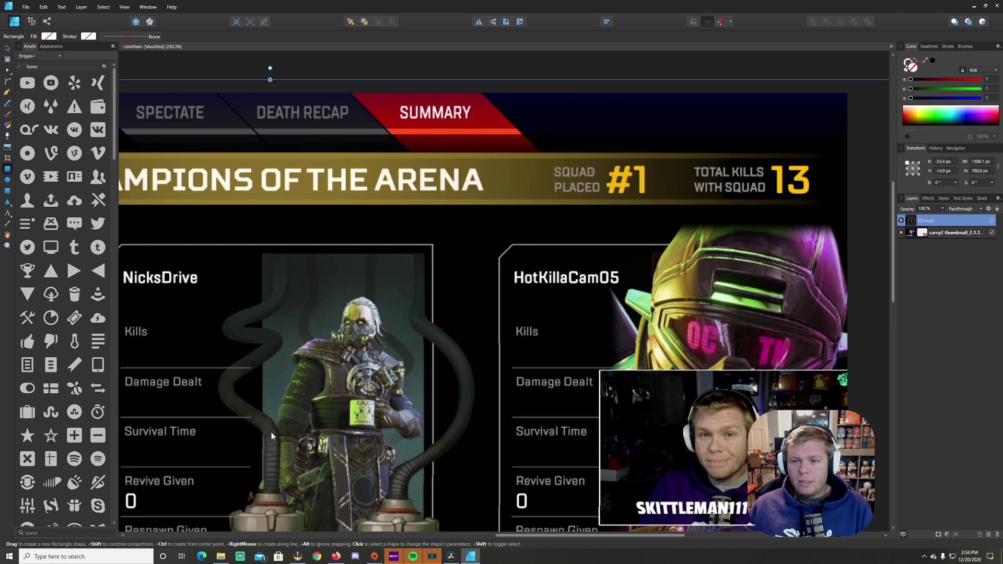
left_click_drag(604, 162, 653, 196)
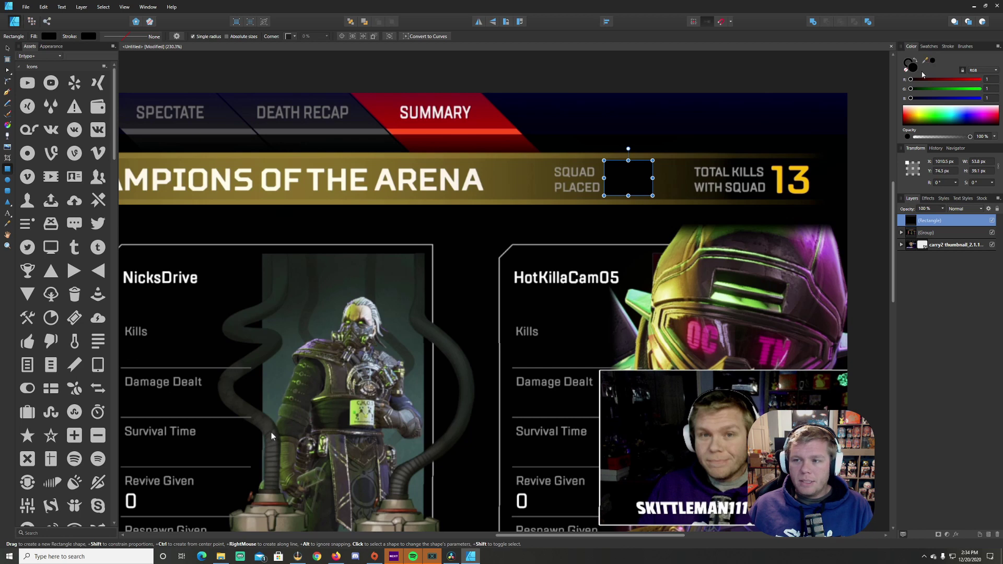
left_click_drag(925, 60, 654, 178)
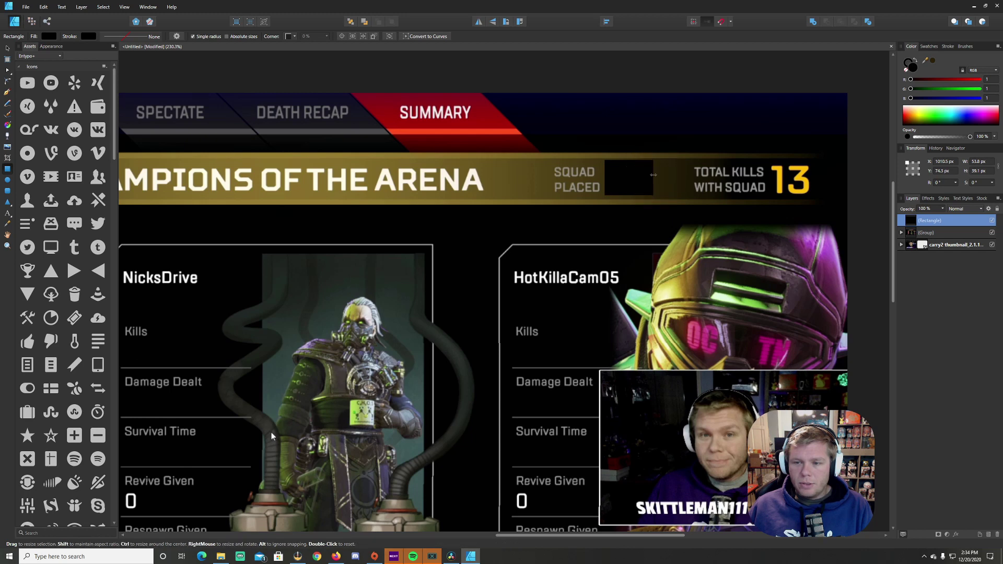
left_click(932, 62)
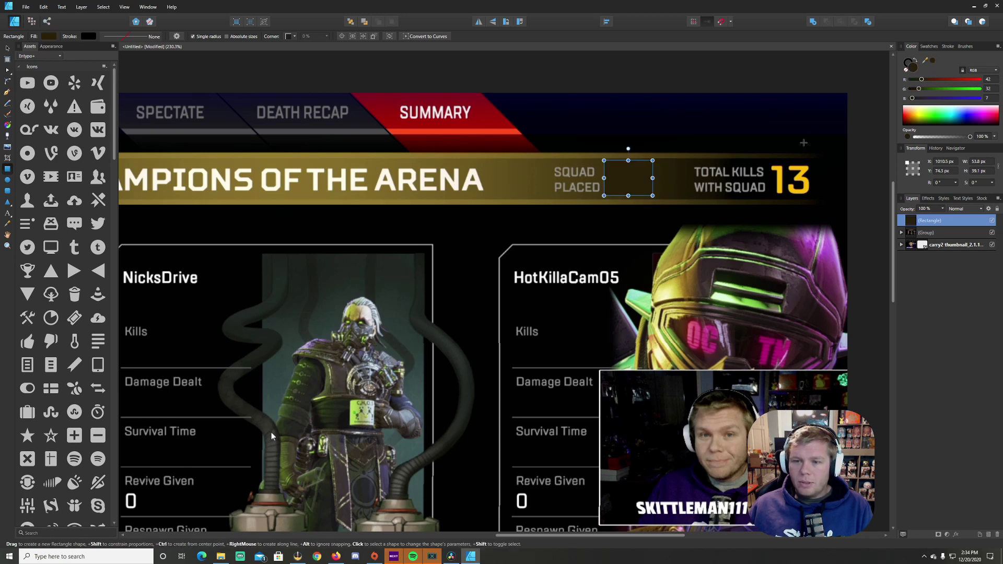
- Cover the total kills number with a rectangle about 53 × 40 px filled with near-black sampled from the banner's edge
left_click_drag(770, 162, 818, 198)
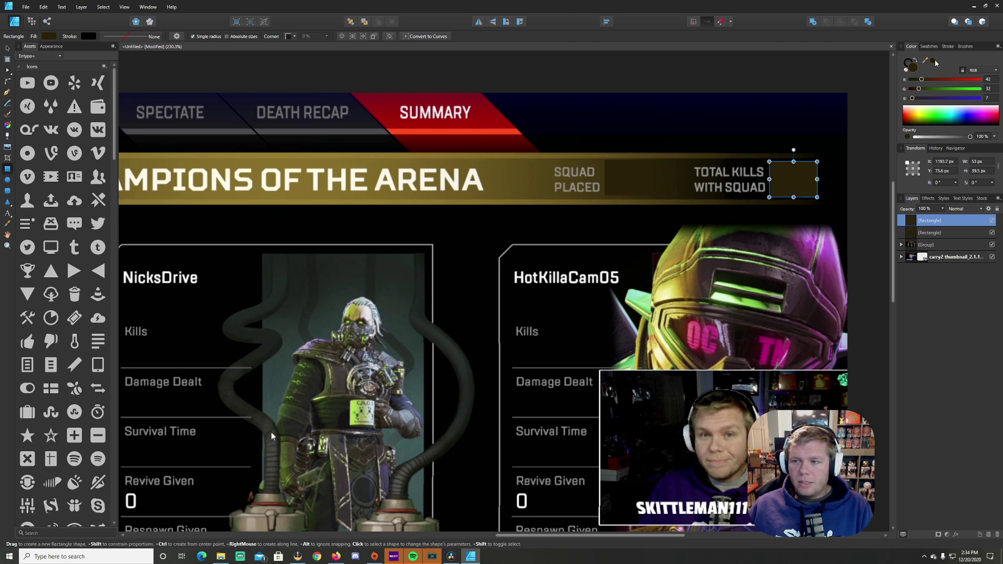
left_click_drag(929, 67, 819, 164)
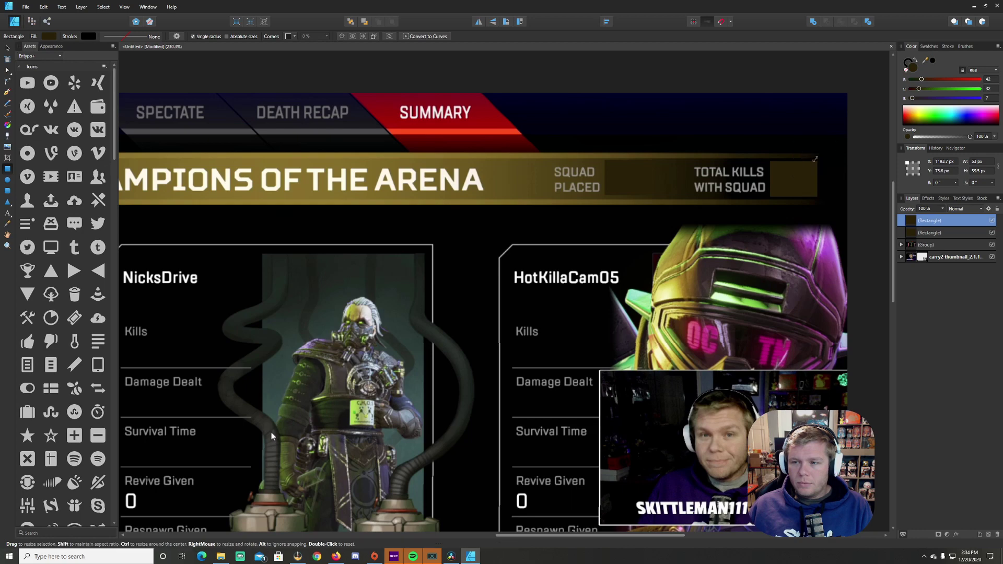
left_click(934, 62)
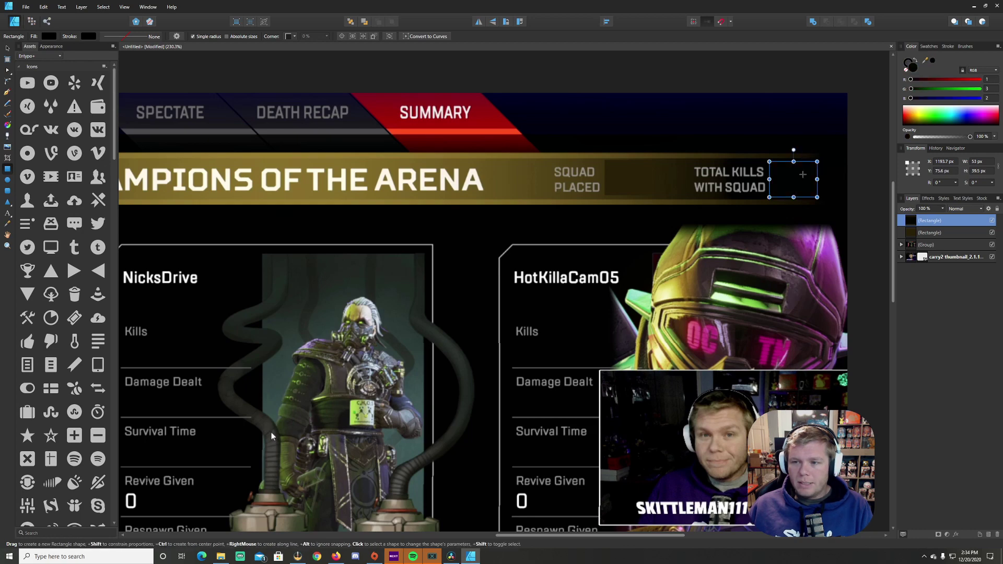
scroll(462, 276, "down", 5)
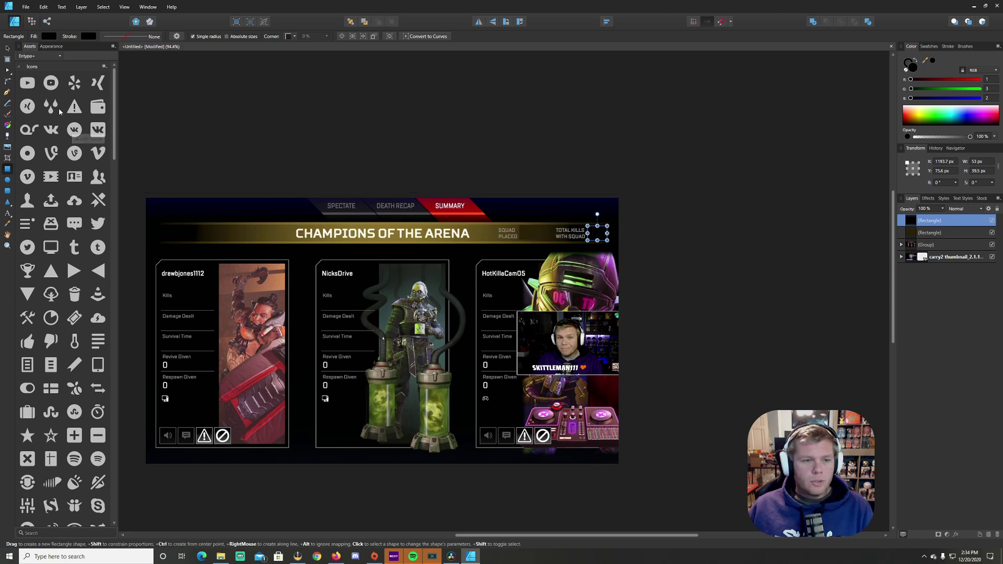
- Group the two banner cover rectangles together with the existing screenshot group
key("v")
left_click(296, 255)
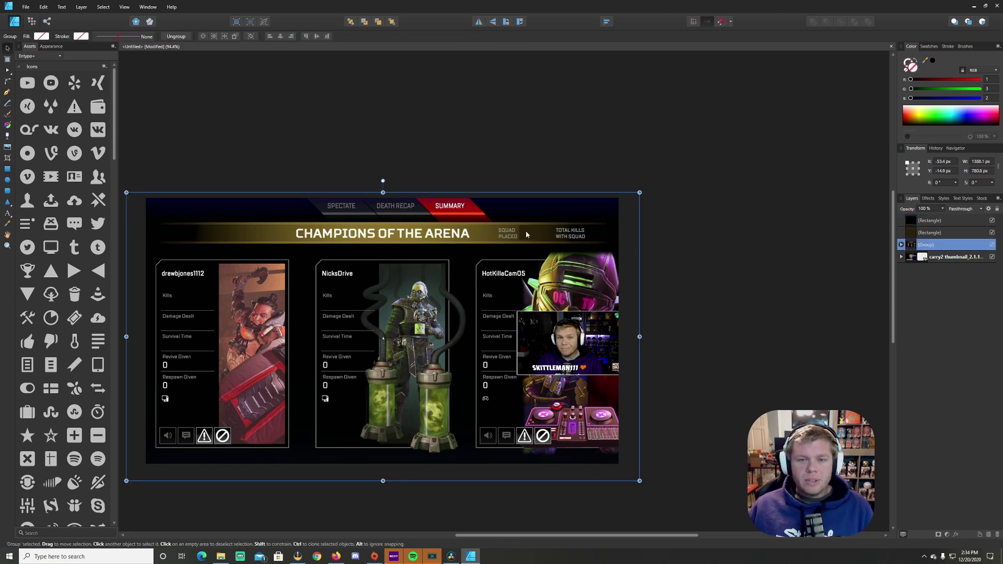
left_click(933, 221)
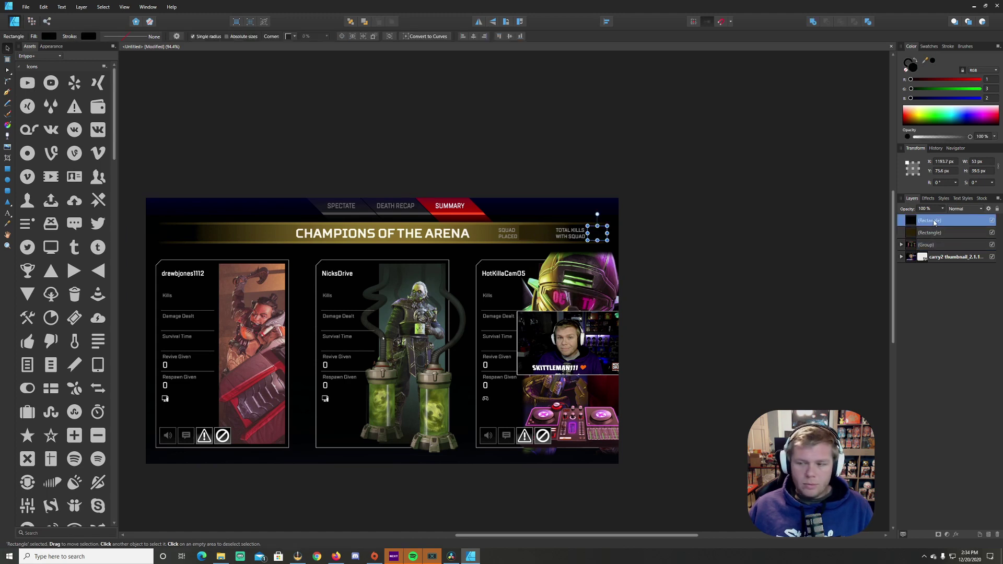
left_click(937, 249, "shift")
key("ctrl+g")
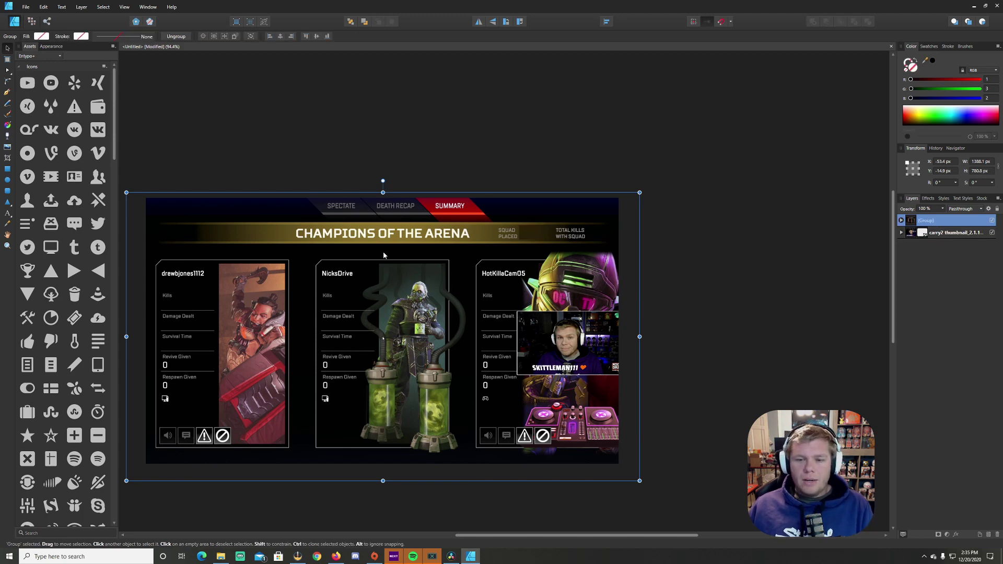
- Nudge the screenshot group to about X −65 px, Y −4.5 px and bring the webcam picture above it over the middle player
left_click_drag(383, 256, 494, 276)
left_click(536, 313)
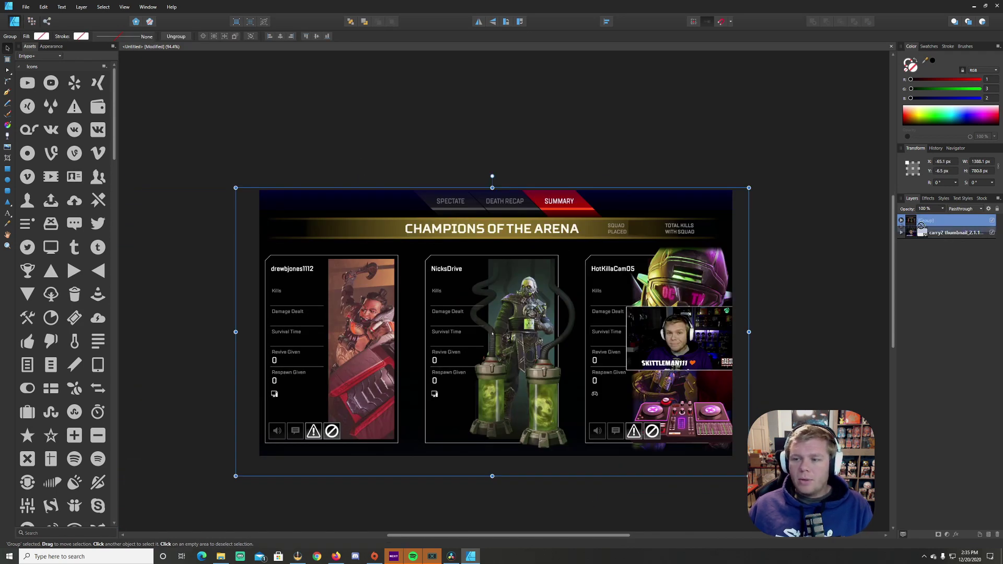
left_click_drag(921, 226, 923, 241)
left_click_drag(621, 314, 517, 298)
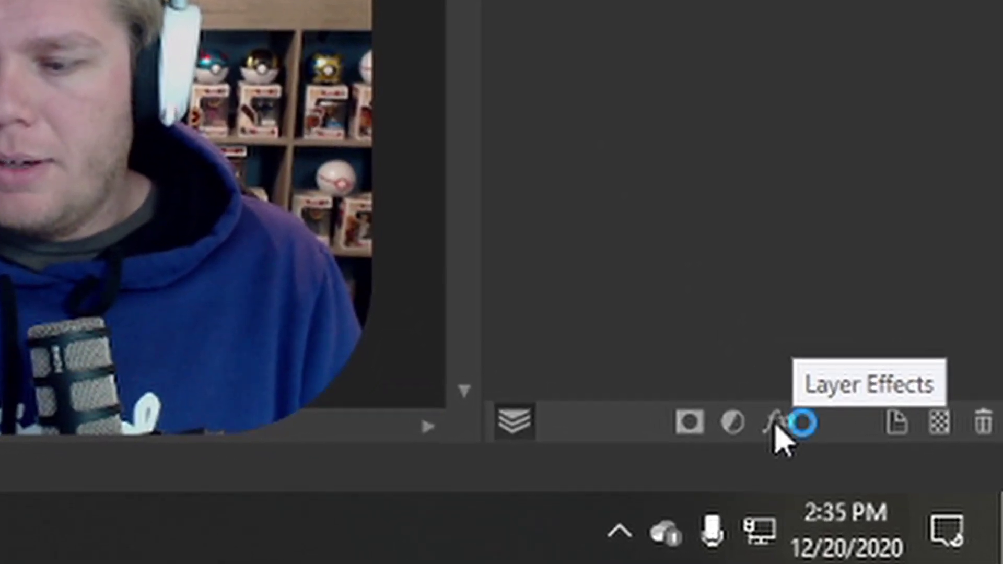
- Add a solid white outside outline with a radius of about 5.3 px and 100% opacity to the webcam picture
left_click(774, 423)
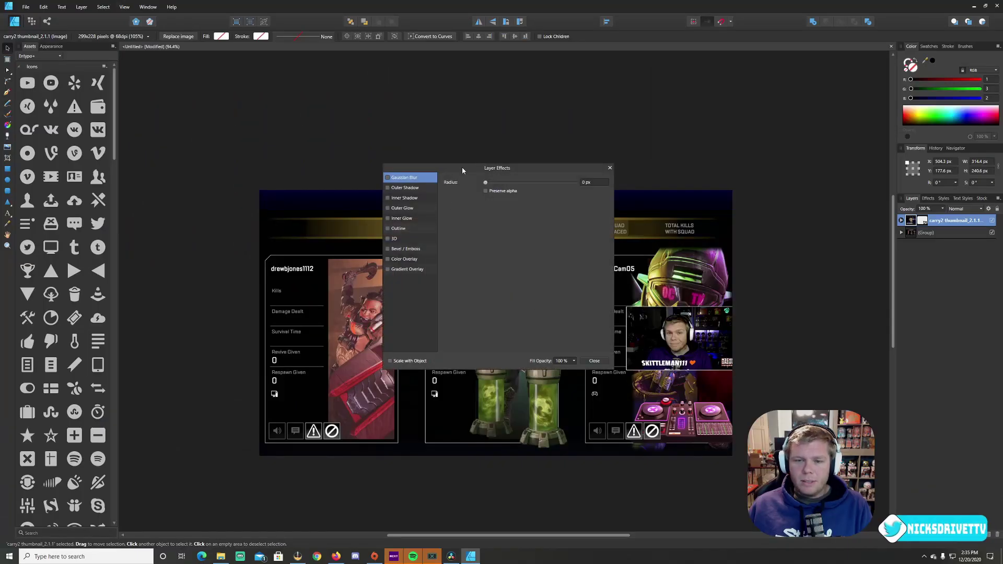
left_click_drag(462, 170, 233, 159)
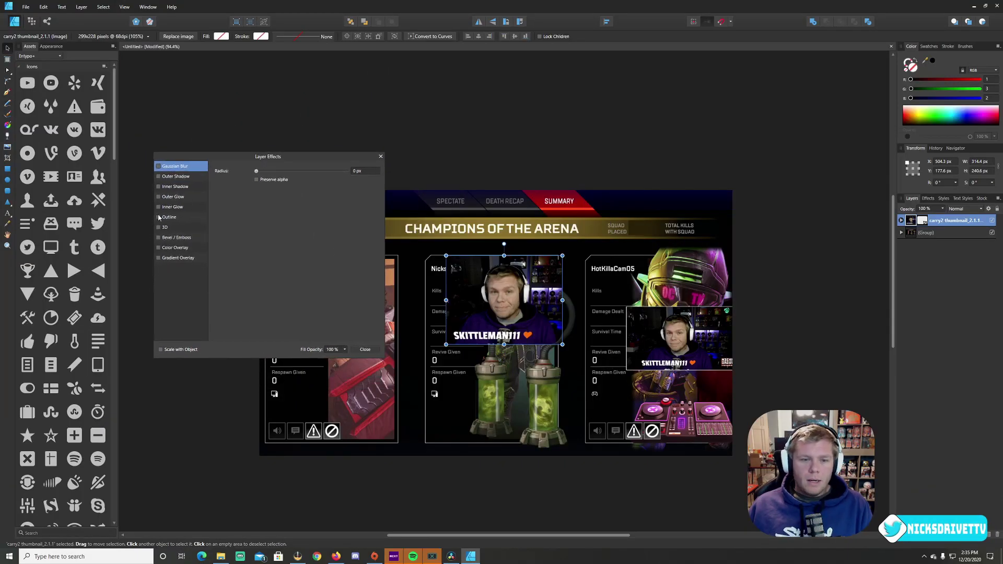
left_click(178, 219)
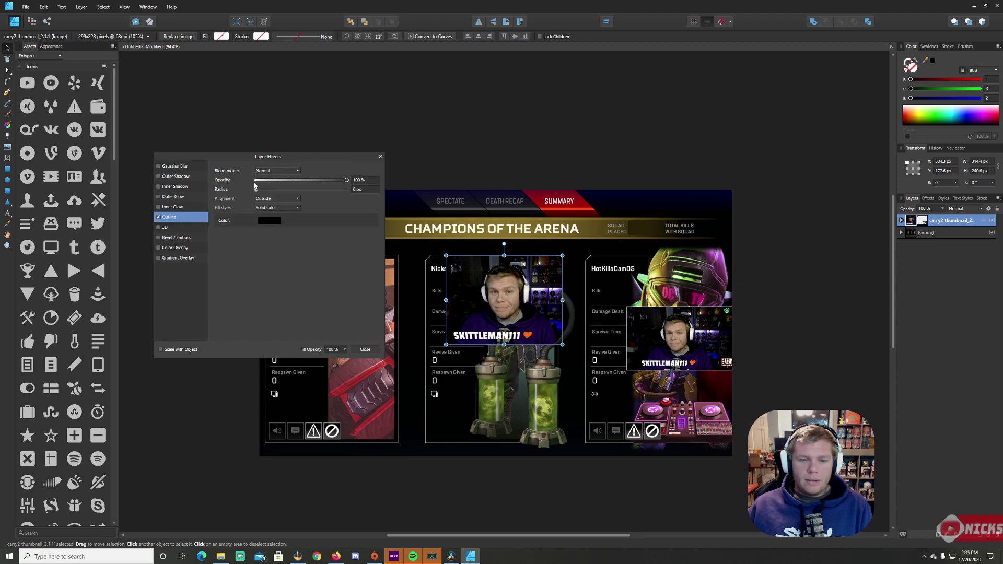
left_click_drag(257, 190, 297, 192)
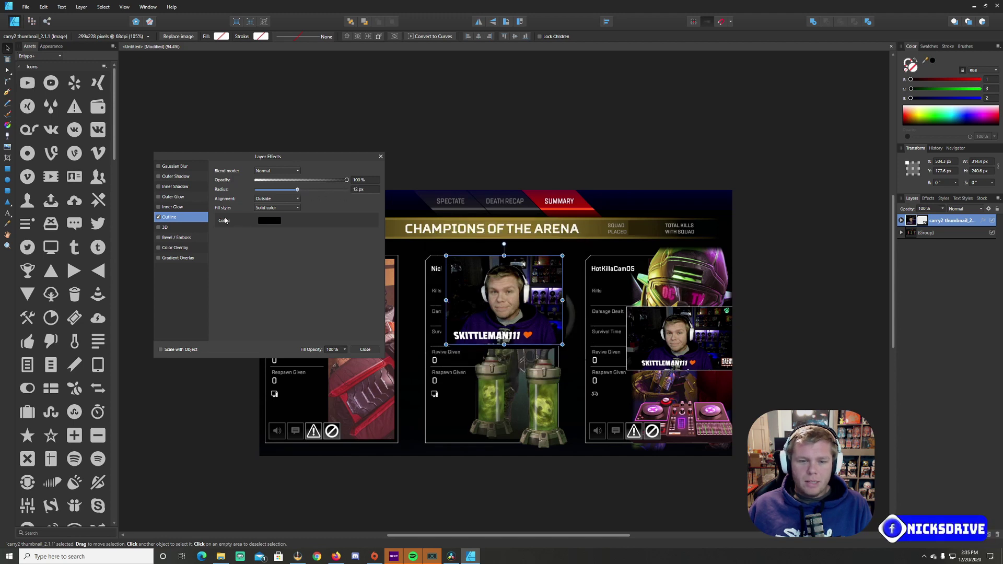
left_click(268, 223)
left_click_drag(269, 284, 277, 231)
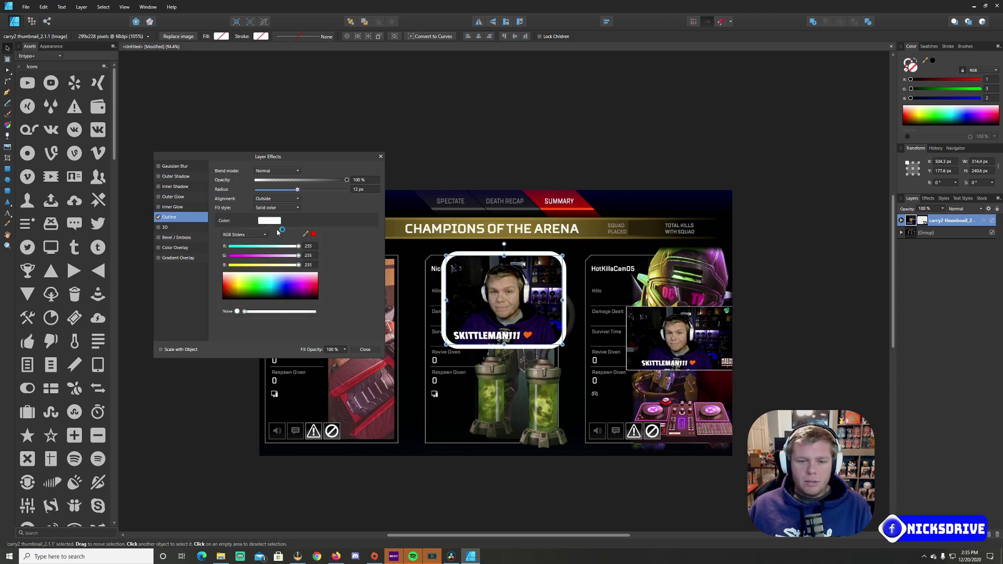
left_click(324, 196)
left_click_drag(302, 192, 286, 194)
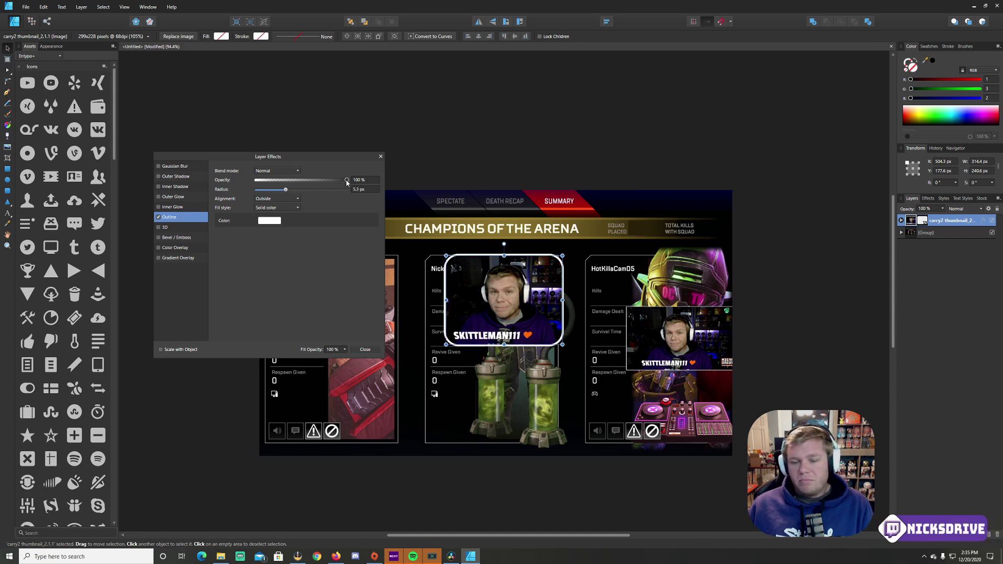
left_click_drag(346, 182, 392, 195)
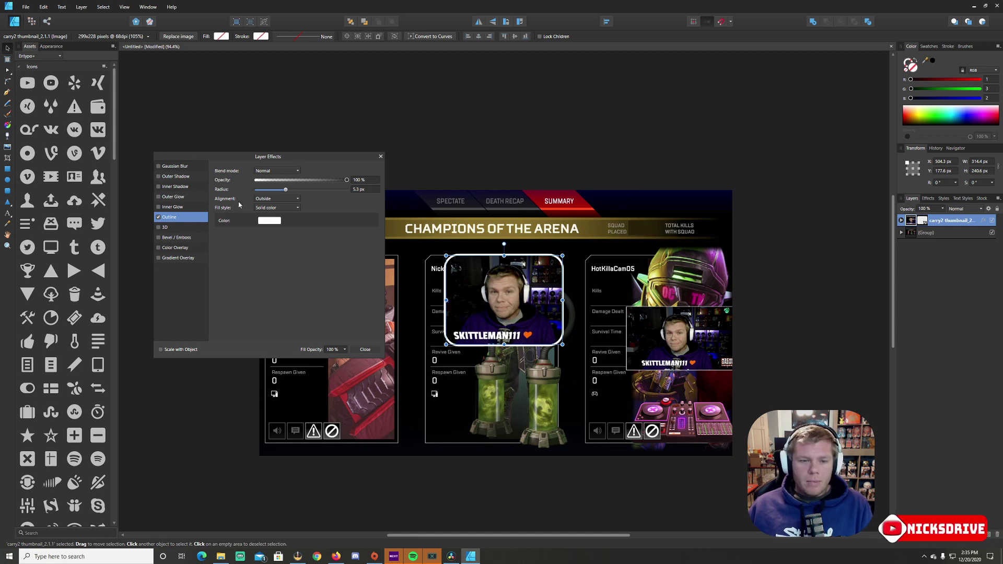
- Add a white outer glow to the webcam picture and enable its inner glow in the layer effects
left_click(171, 198)
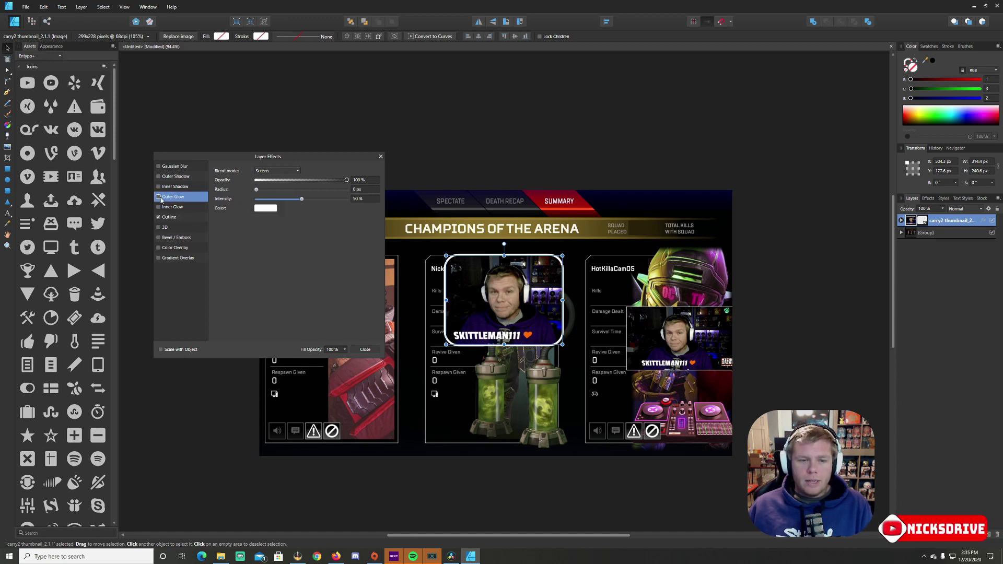
left_click_drag(256, 189, 305, 194)
left_click(159, 209)
left_click(381, 157)
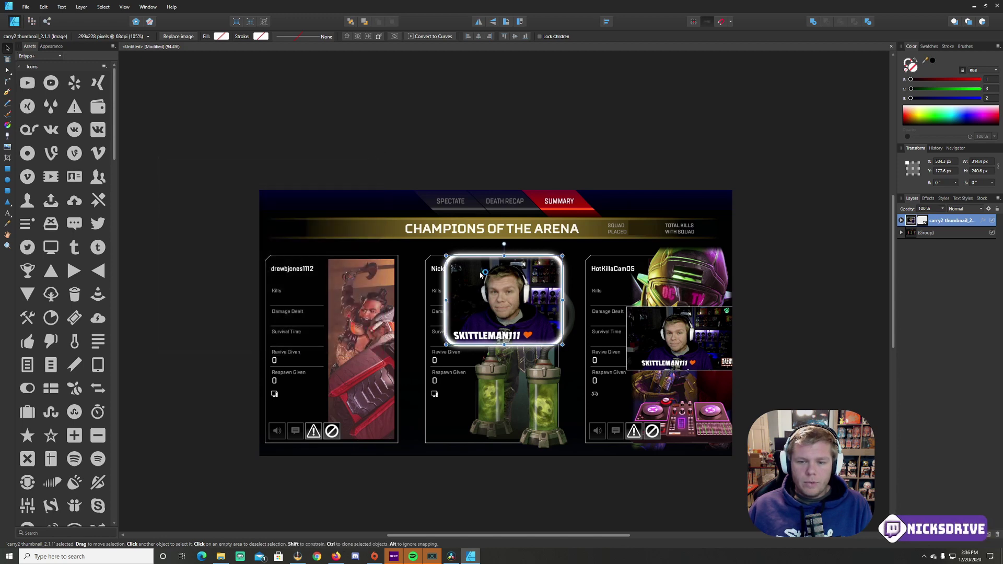
- Enlarge the webcam picture to about 463 × 354 px and place it over the third player, tilted about 16.7° clockwise
left_click_drag(446, 256, 615, 325)
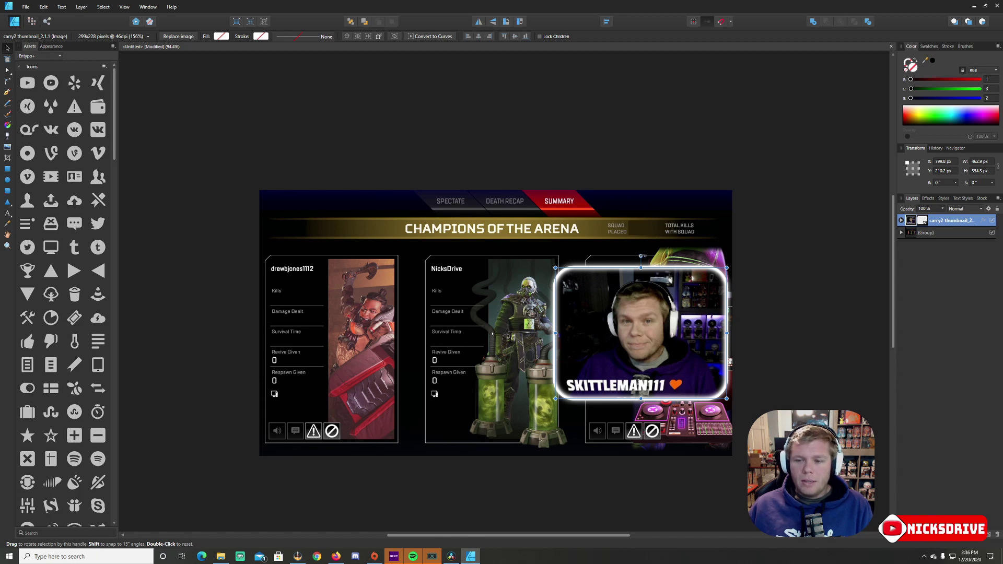
left_click_drag(640, 257, 663, 260)
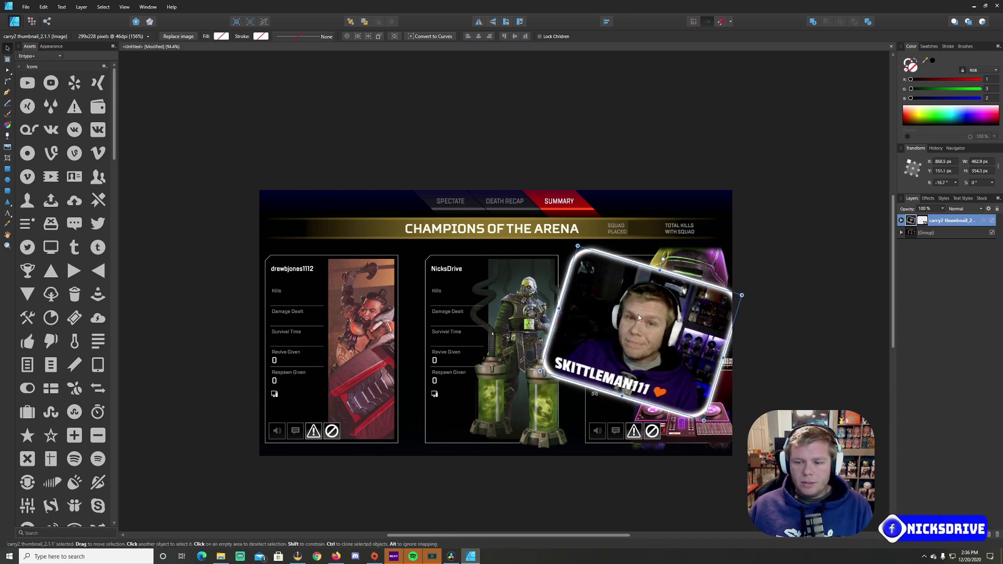
left_click_drag(639, 315, 665, 316)
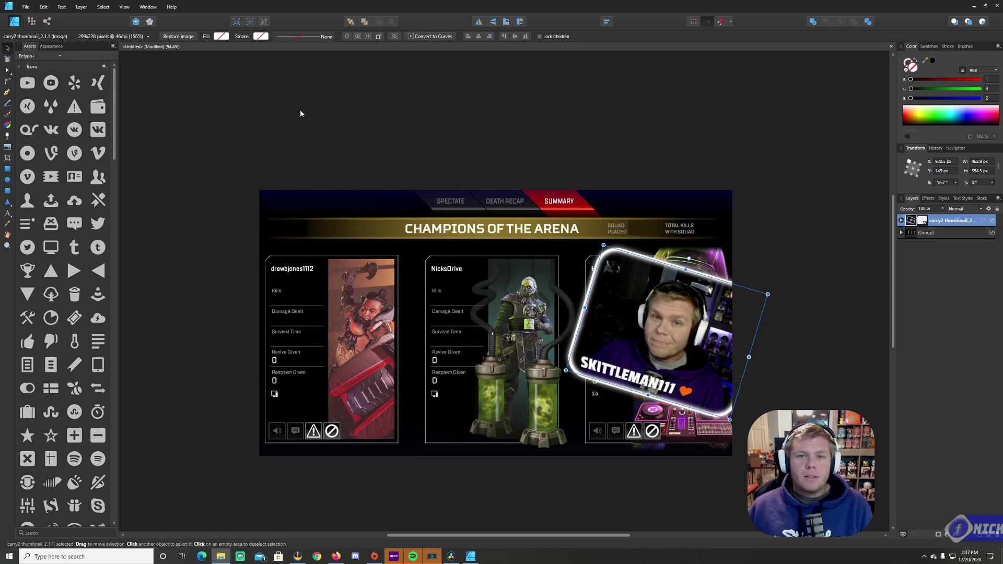
- Create a new 1920 × 1080 px document from the FHD 1080p web preset
left_click(27, 7)
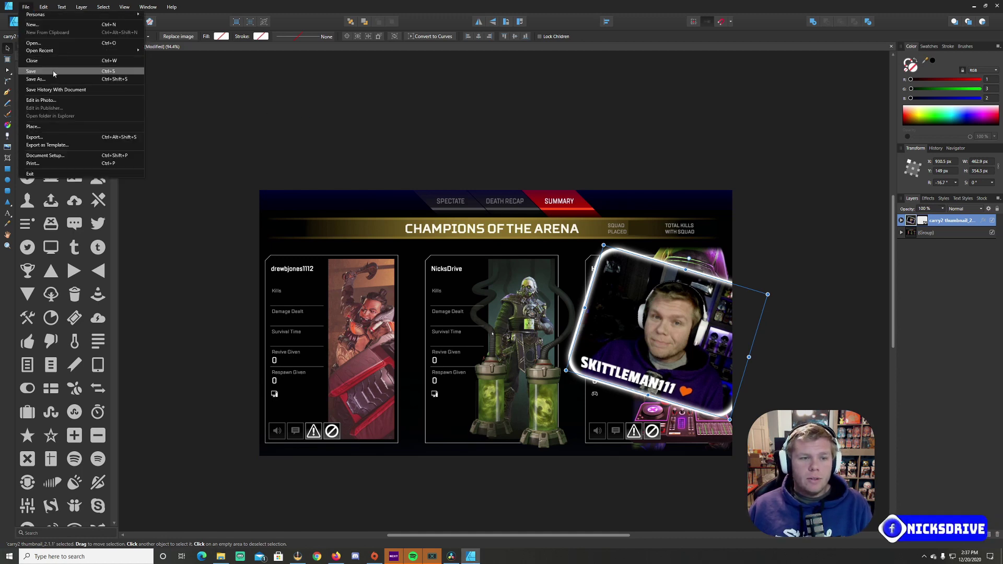
left_click(50, 26)
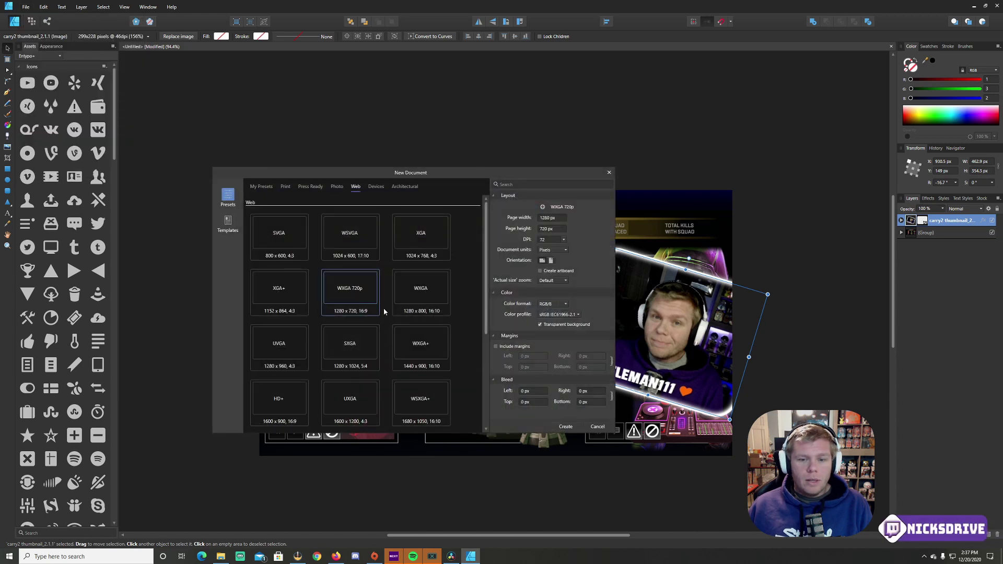
scroll(344, 315, "down", 1)
scroll(297, 315, "down", 2)
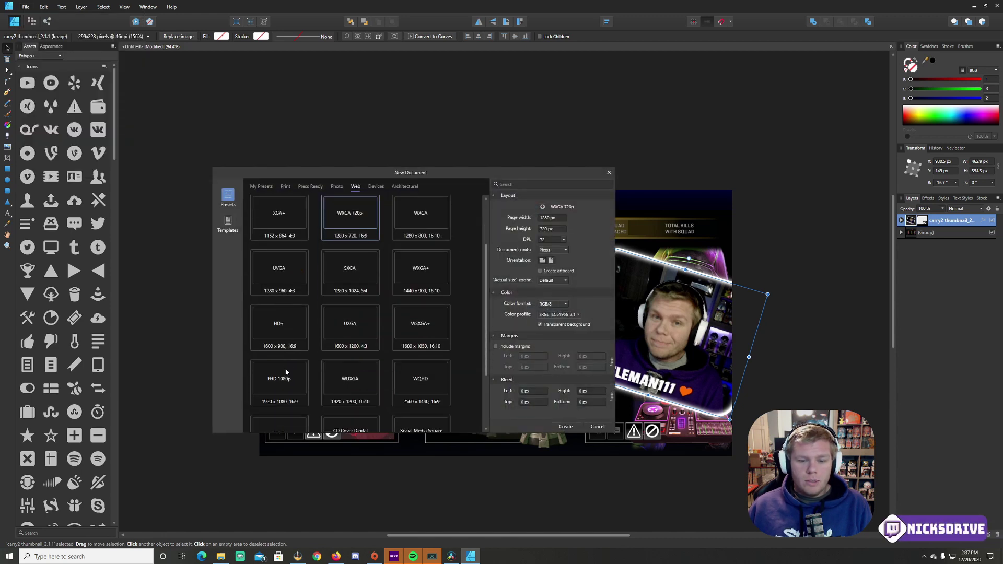
left_click(282, 378)
left_click(566, 427)
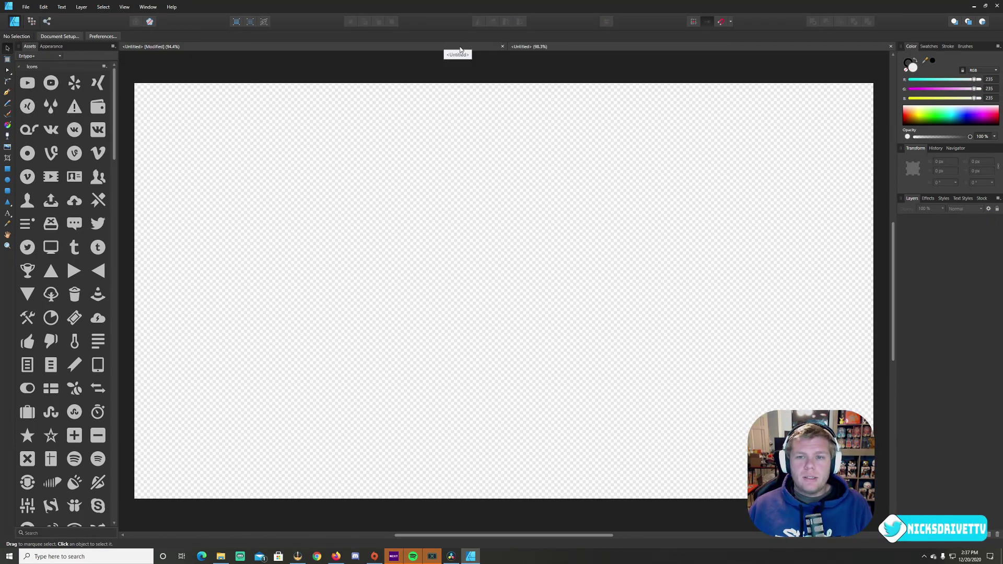
- Paste the transparent Apex Legends logo into the new document and centre it on the page at about X 133 px, Y −72 px
left_click(532, 47)
left_click(535, 47)
left_click(537, 47)
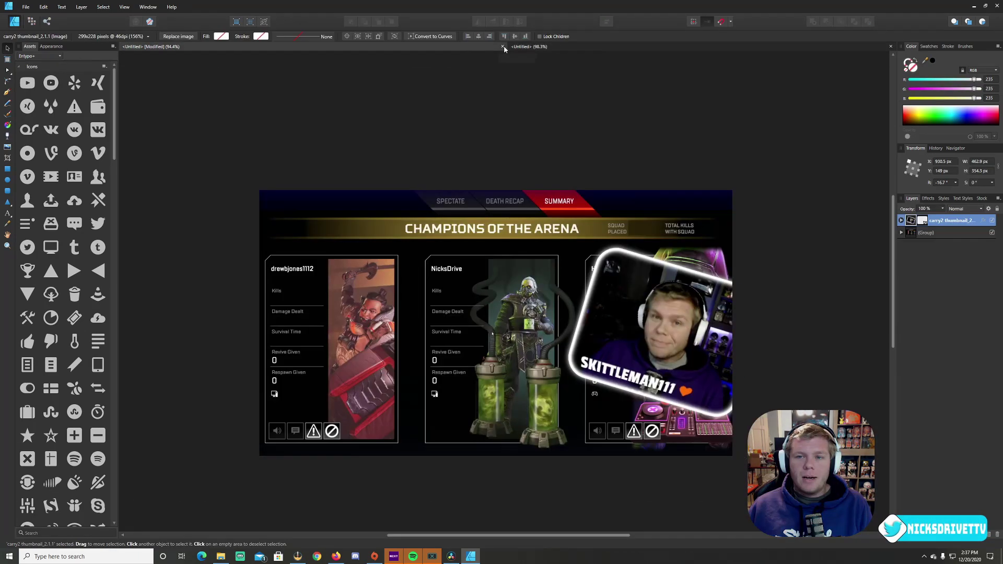
left_click(549, 47)
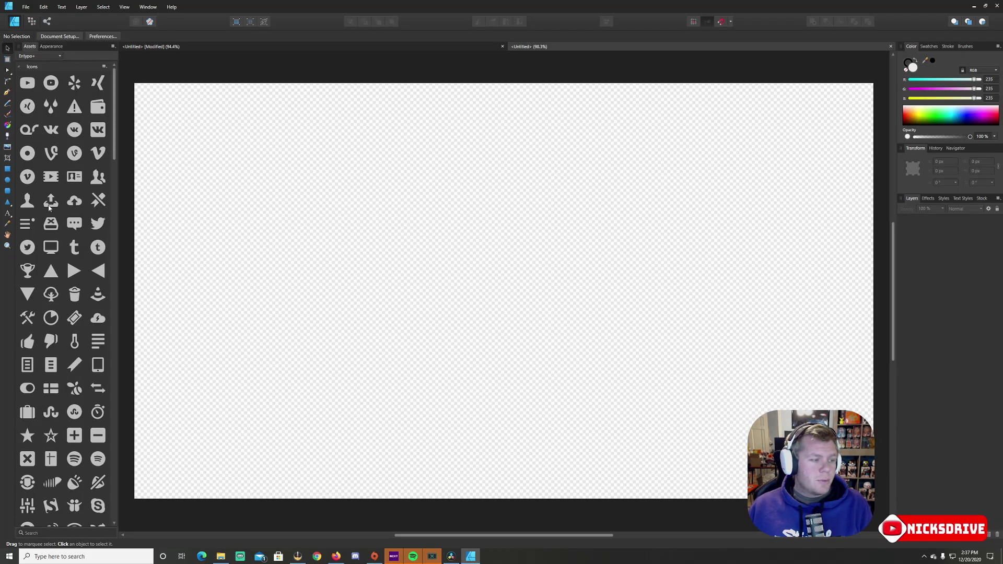
key("ctrl+v")
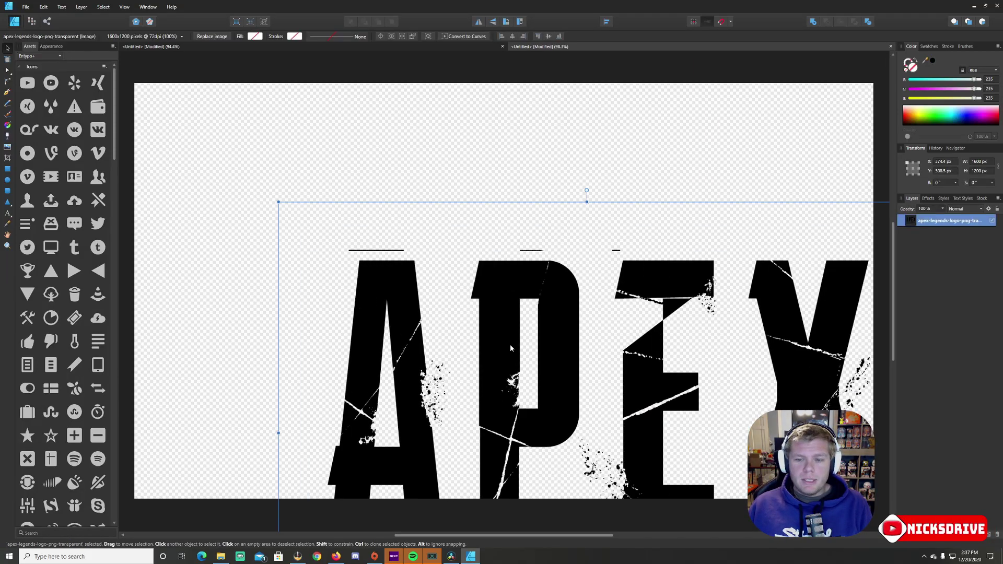
left_click_drag(422, 210, 435, 214)
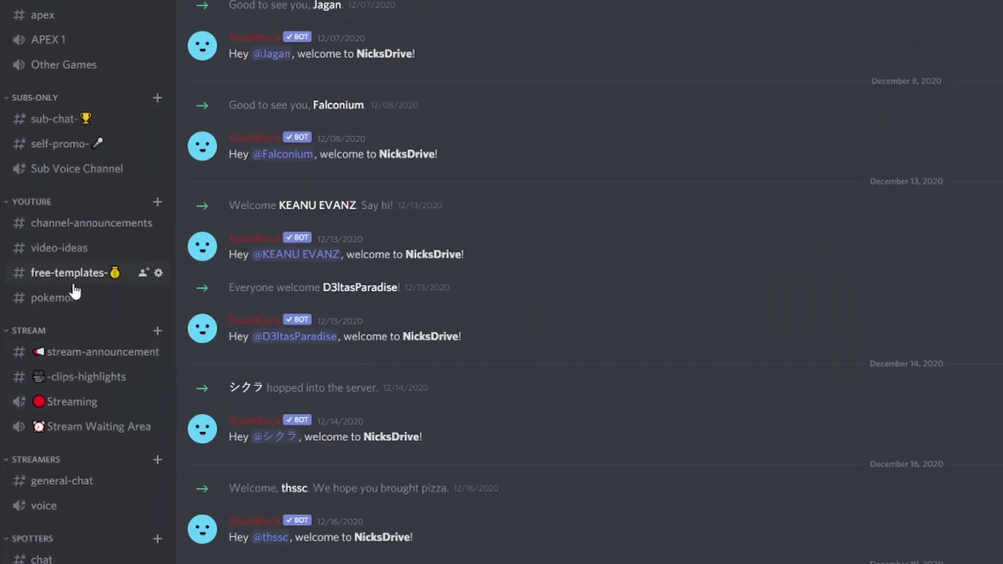
left_click(74, 280)
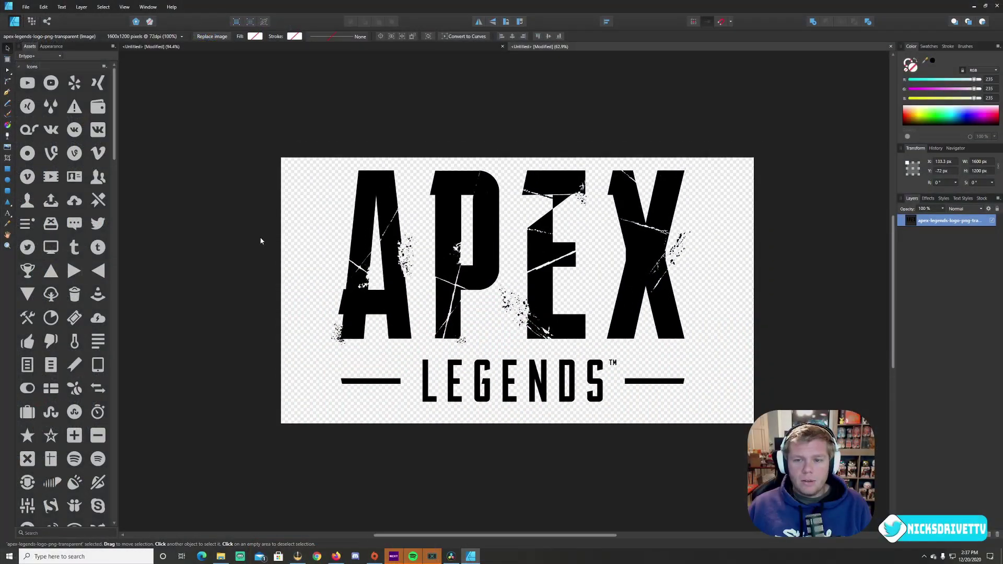
left_click(293, 240)
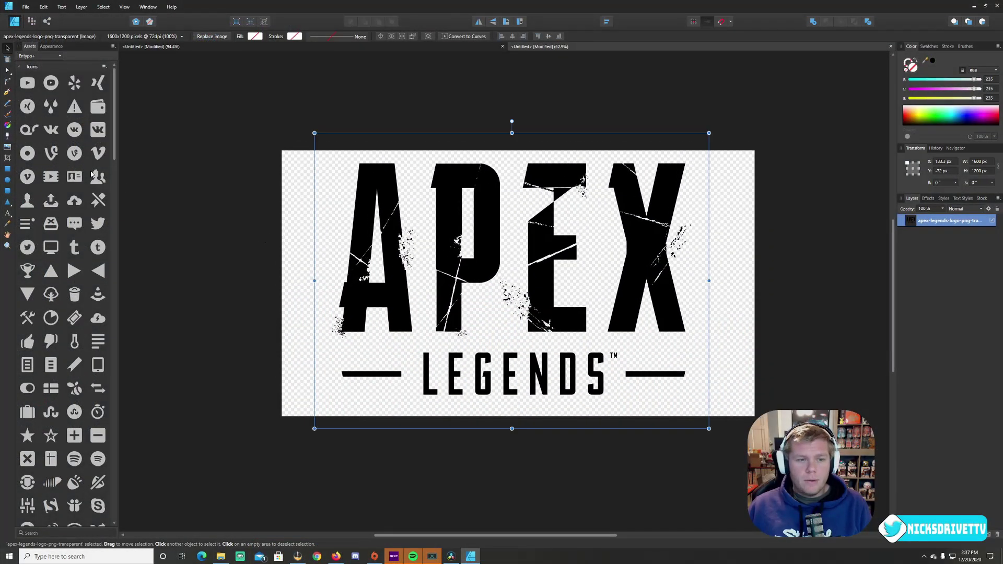
- Draw a light filled rectangle about 2649 × 1588 px over the whole page and move the logo layer above it
left_click(8, 170)
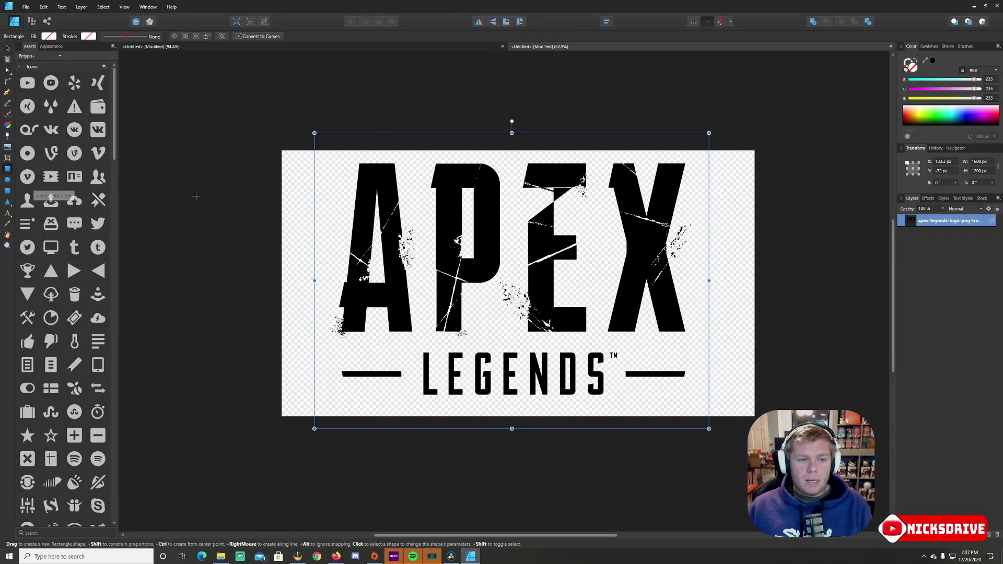
left_click_drag(178, 78, 831, 470)
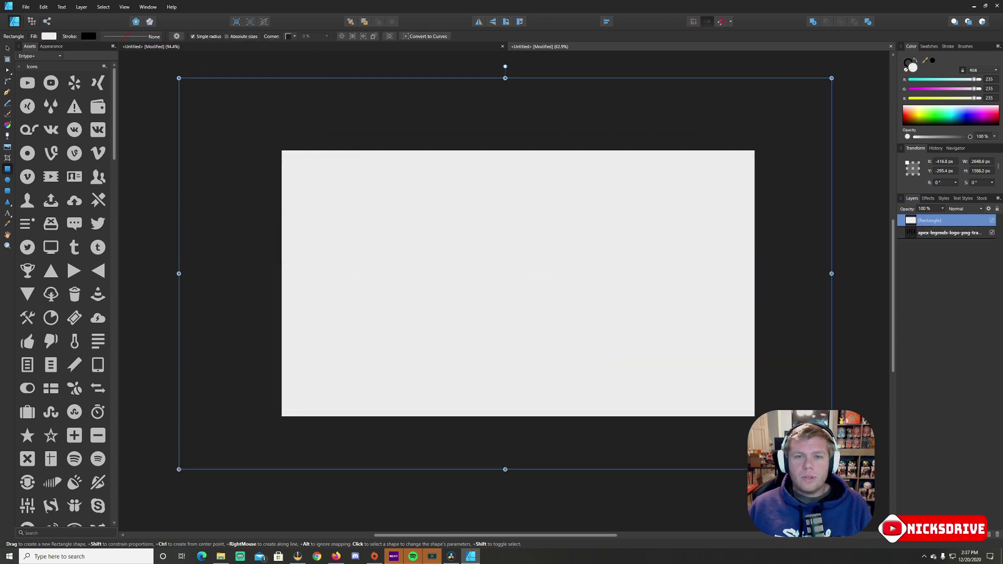
left_click(933, 233)
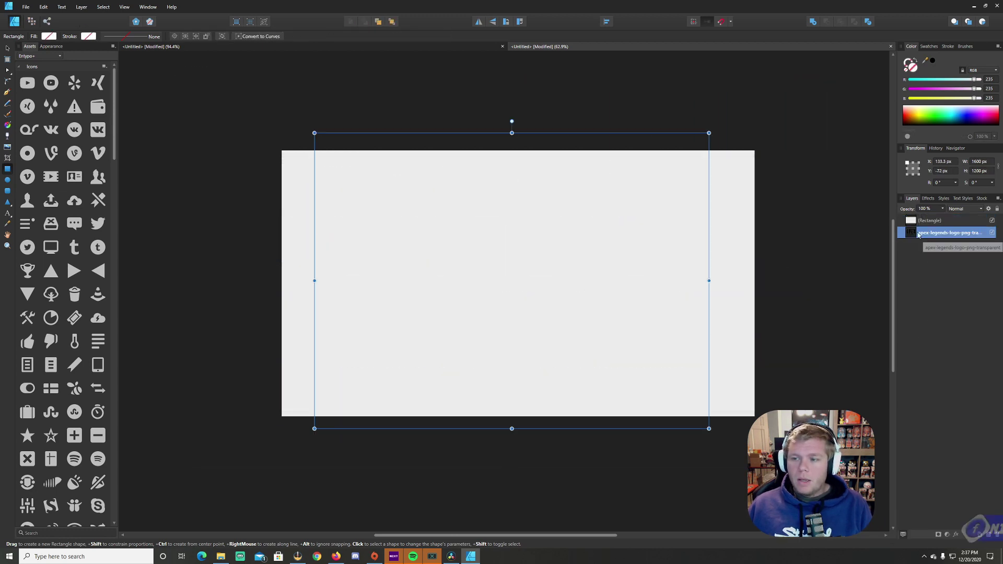
left_click_drag(933, 233, 903, 219)
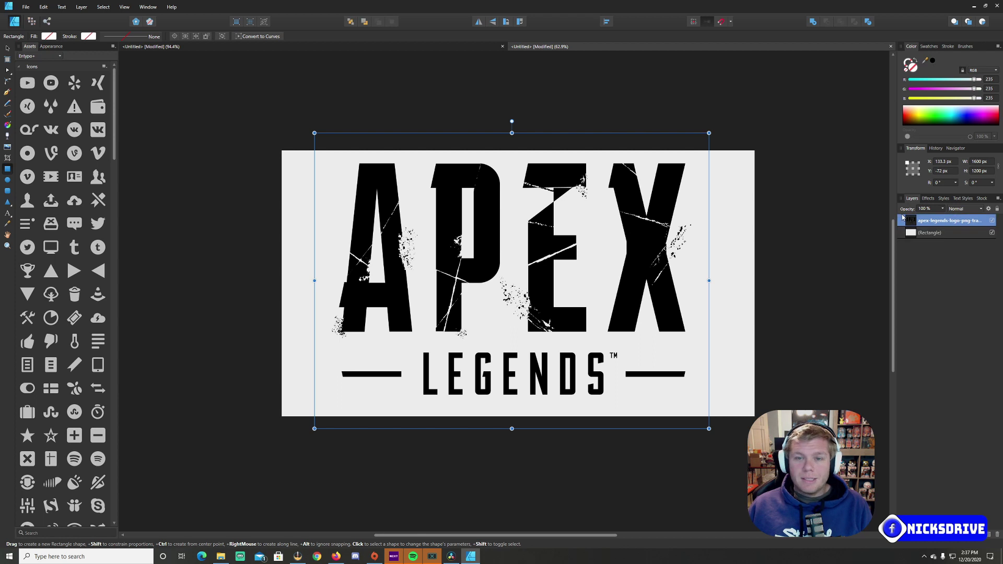
- Mask the rectangle below with the logo and set the fill colour to pure white (RGB 255, 255, 255)
right_click(935, 224)
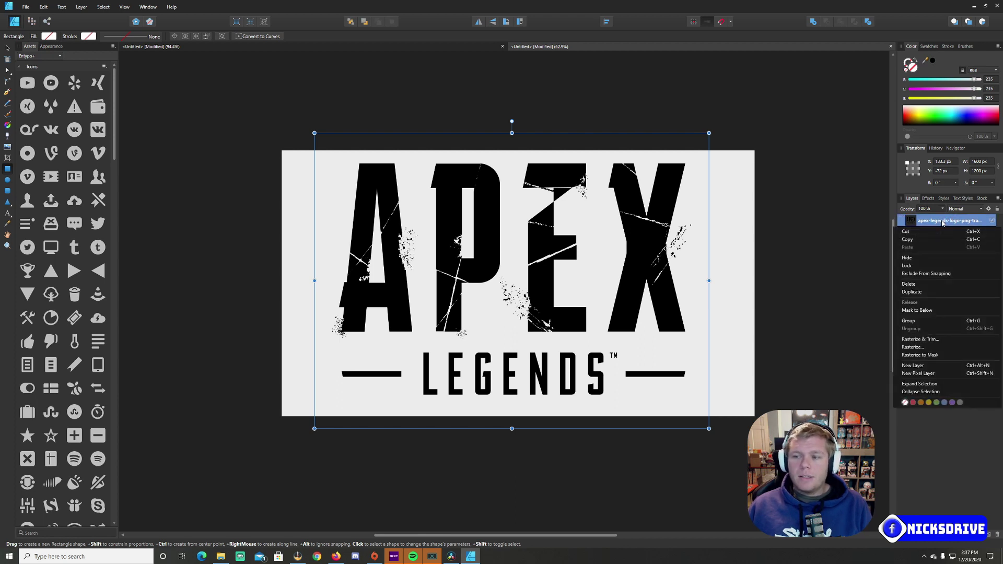
left_click(939, 313)
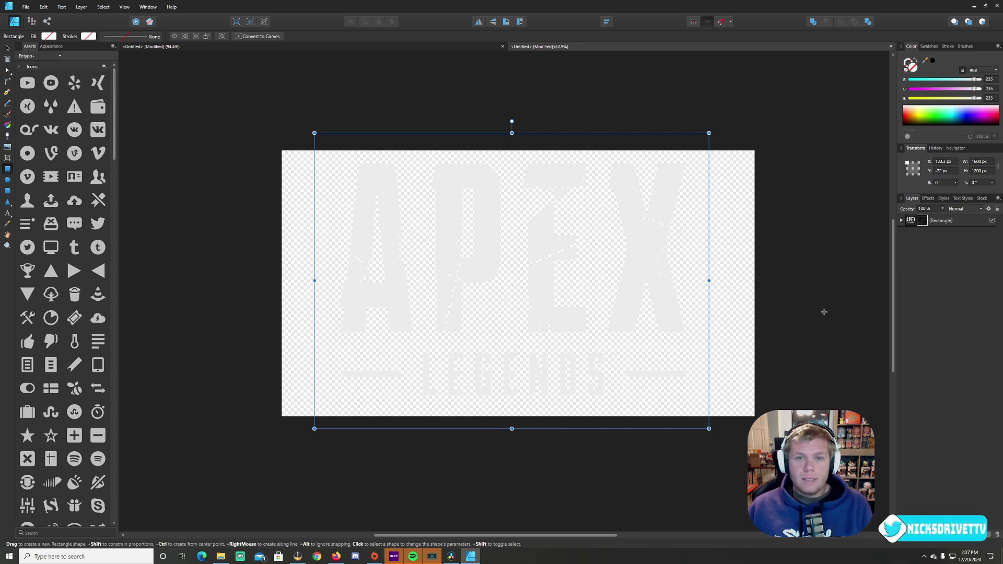
left_click_drag(976, 98, 981, 98)
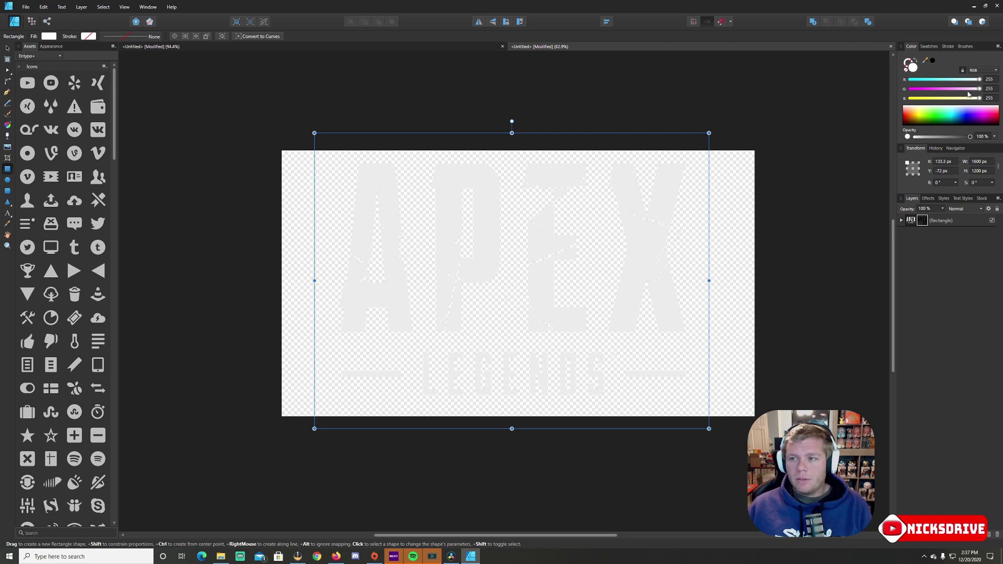
- Export the masked Apex Legends logo as an image file
left_click(27, 9)
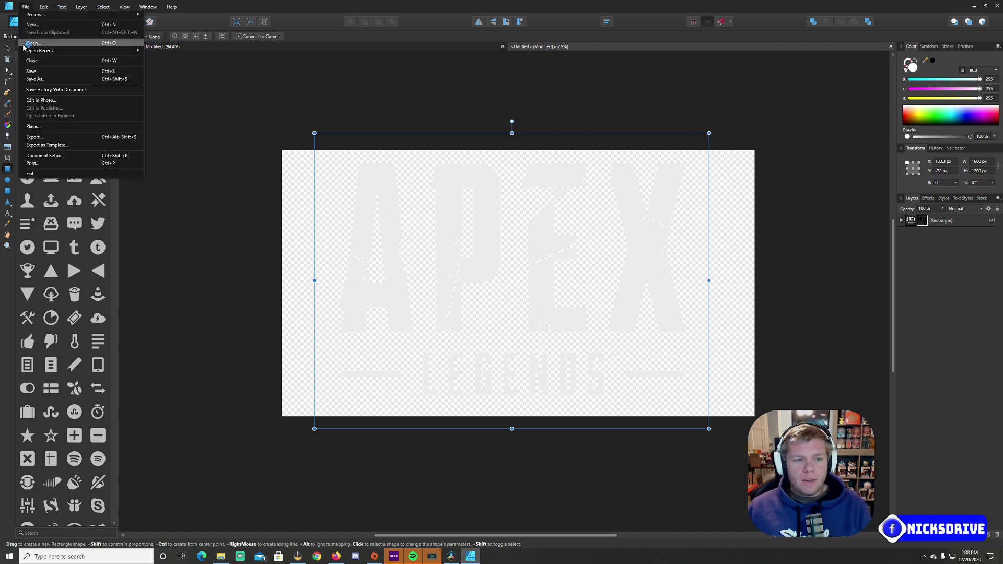
left_click(32, 138)
left_click(391, 210)
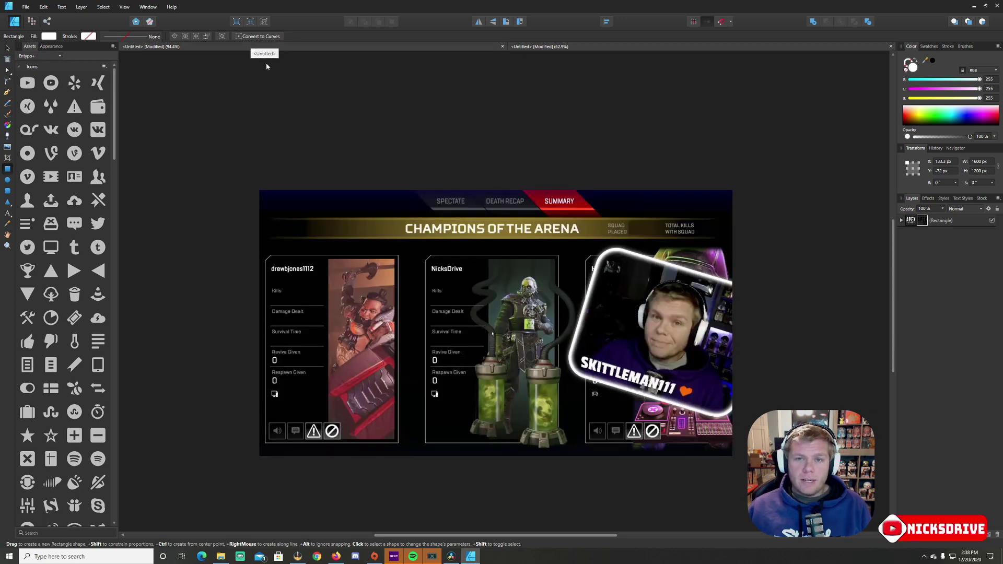
- Place the exported APEX LEGENDS image in the thumbnail, scaled to about 933 × 525 px at about X 17 px, Y 67 px
left_click_drag(537, 345, 351, 235)
key("Delete")
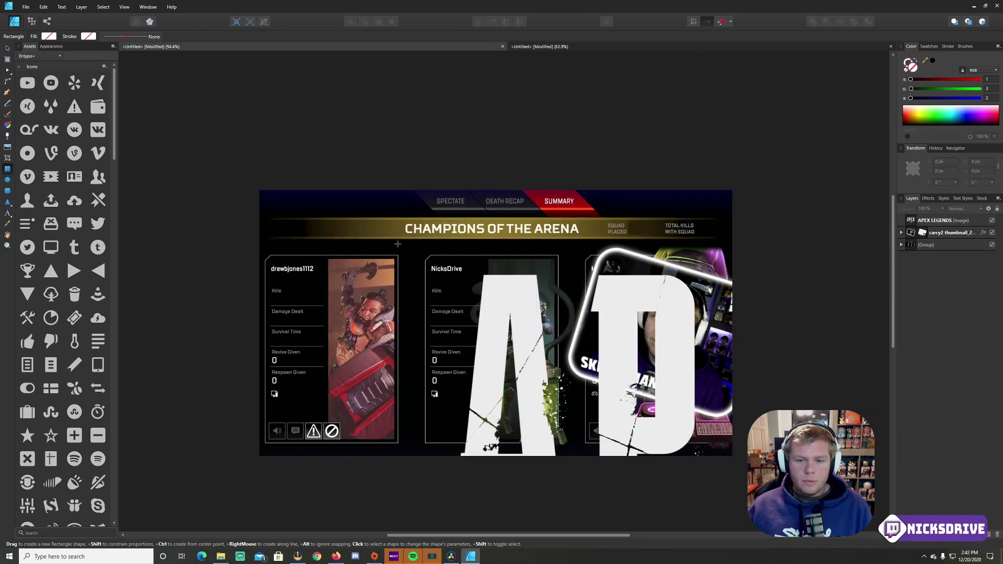
left_click(8, 48)
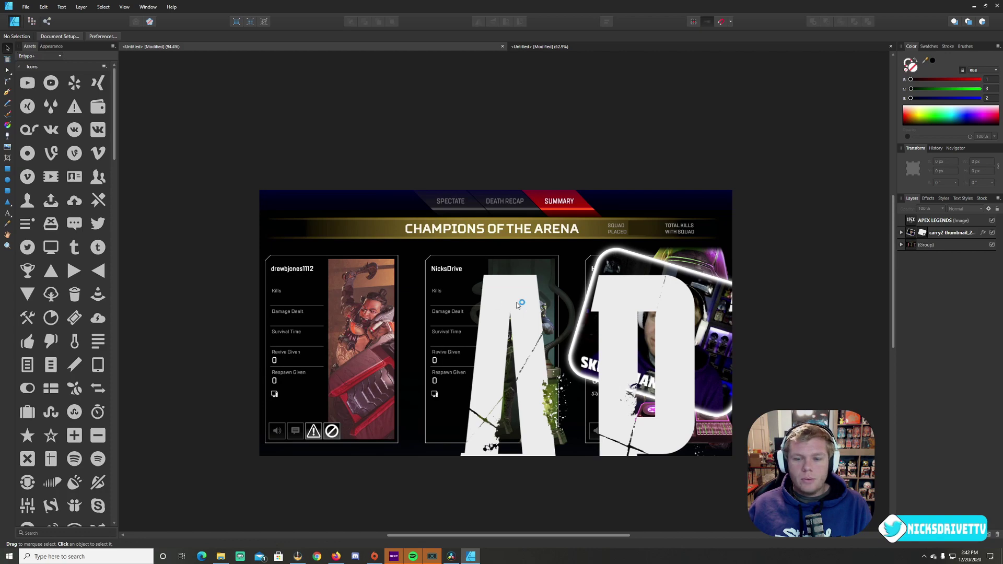
left_click_drag(137, 117, 504, 320)
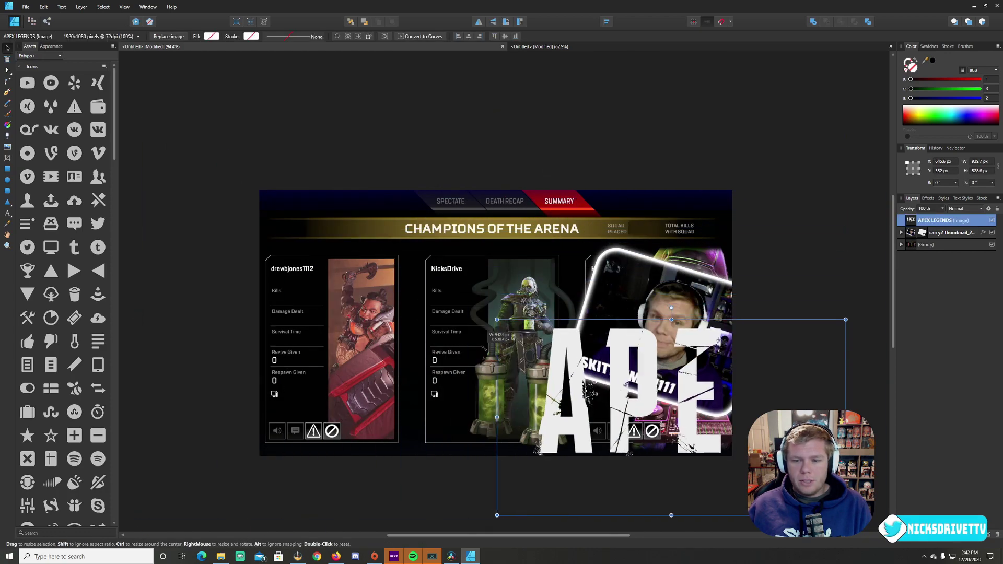
left_click_drag(570, 358, 332, 252)
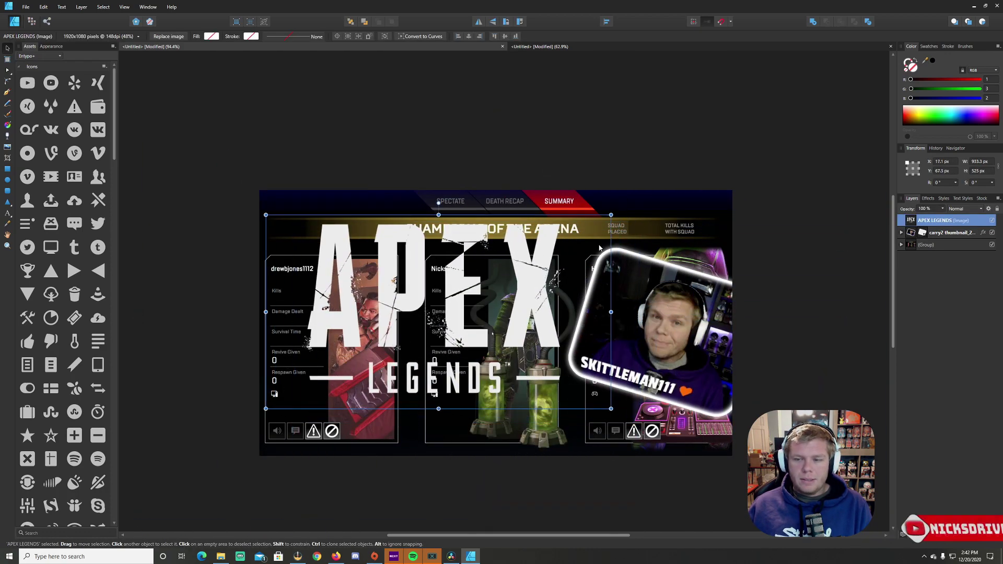
- Add a solid red outside outline with a radius of about 6.6 px to the APEX LEGENDS image
left_click(990, 534)
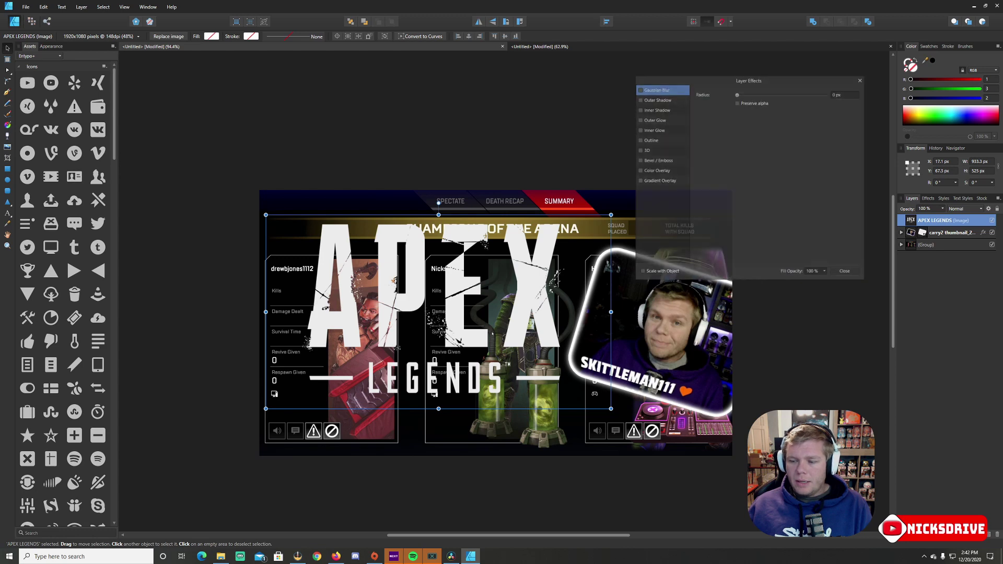
left_click(651, 140)
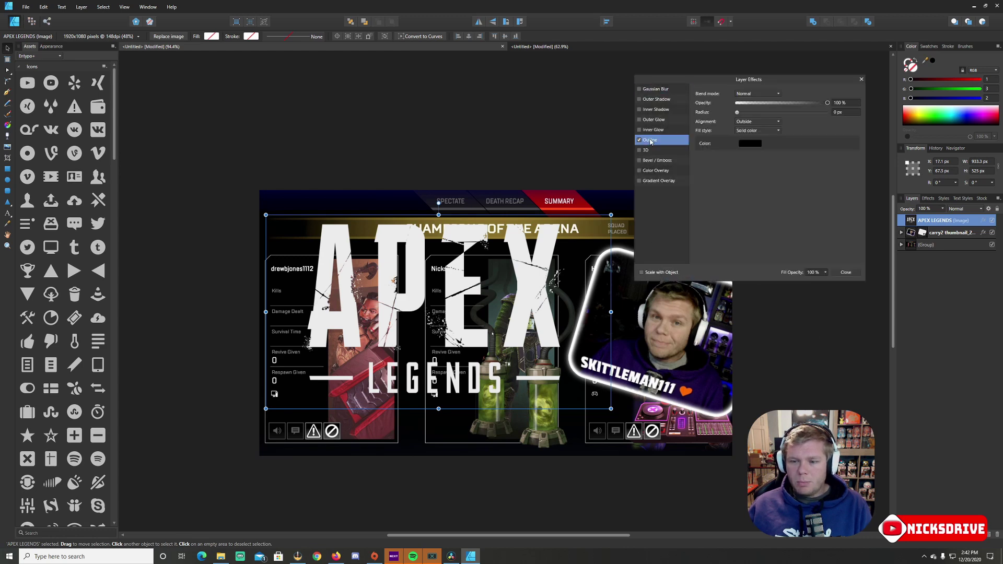
left_click(757, 143)
left_click(793, 157)
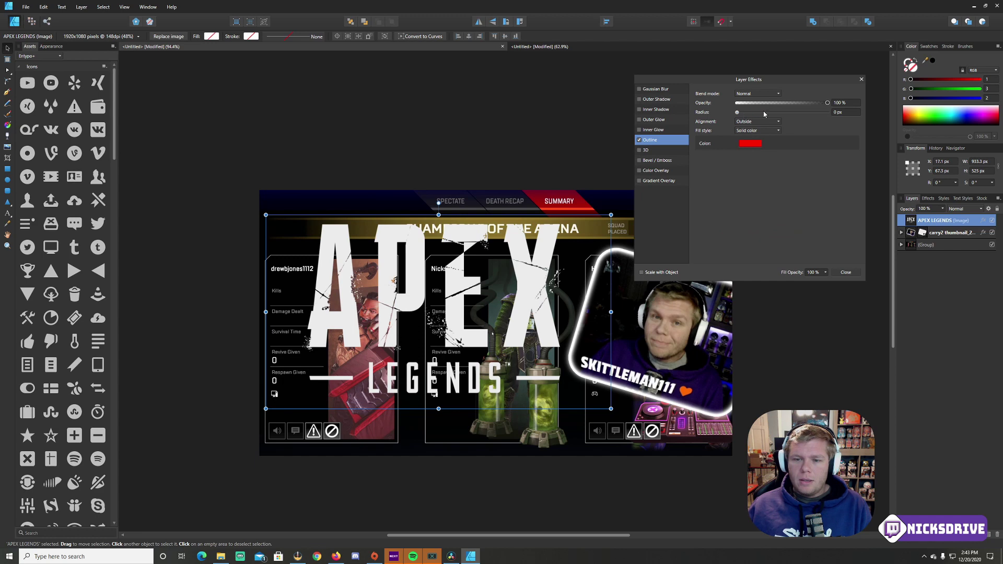
left_click_drag(737, 112, 769, 112)
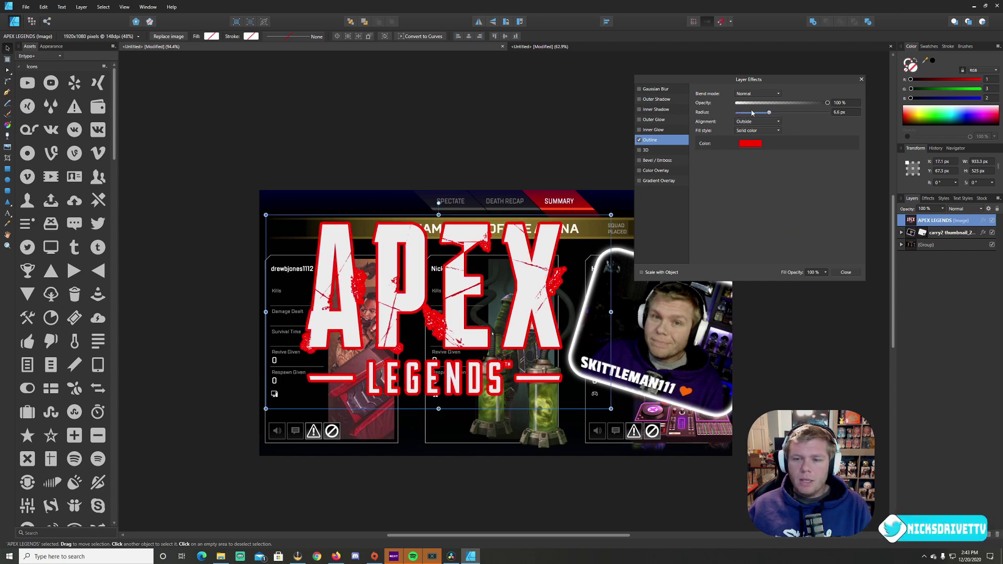
- Give the logo a 3D effect with a radius of about 7.5 px and a Pillow bevel with a radius of about 7 px
left_click(639, 150)
left_click(648, 151)
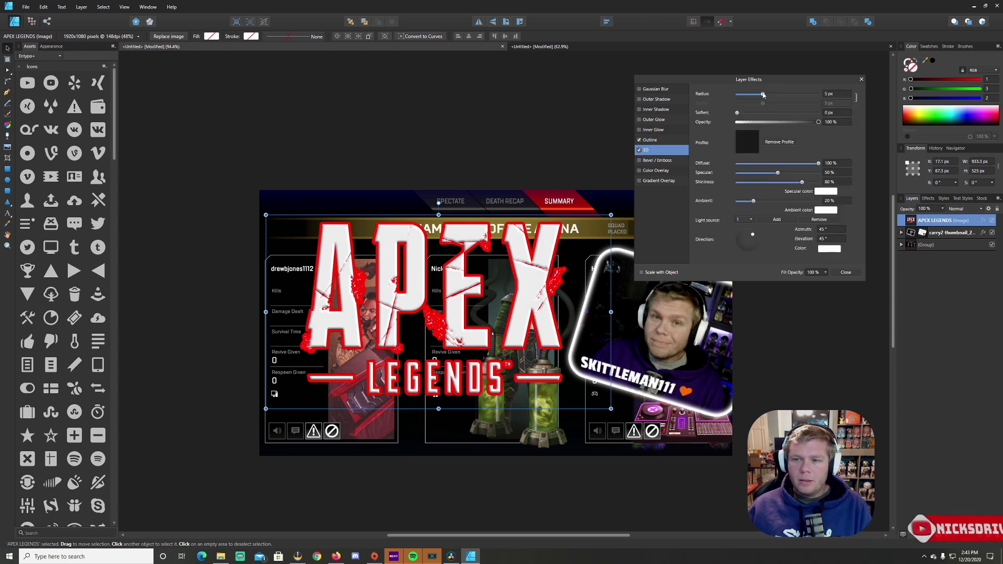
mouse_move(763, 94)
left_mouse_down()
mouse_move(784, 95)
mouse_move(755, 95)
mouse_move(768, 99)
left_mouse_up()
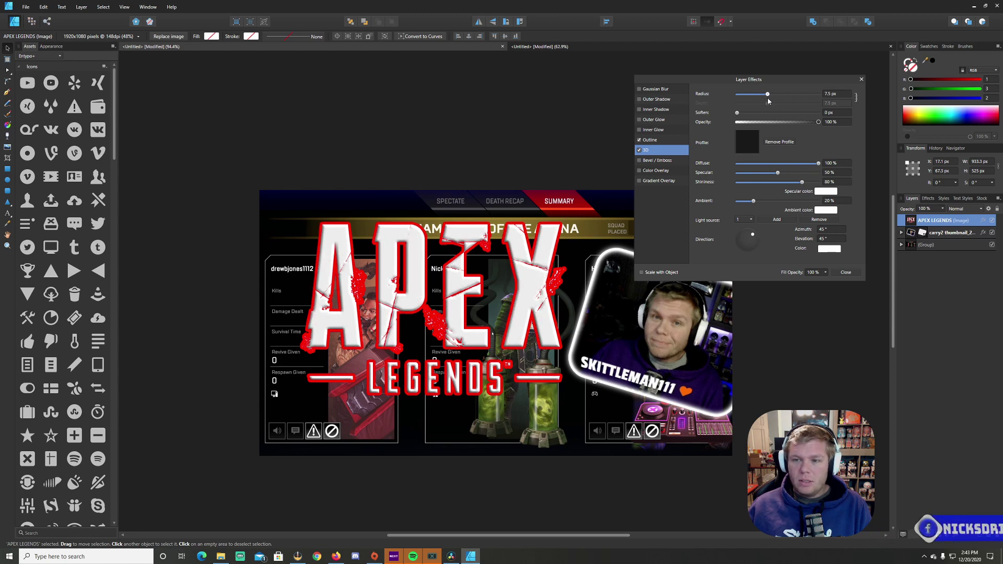
left_click(640, 160)
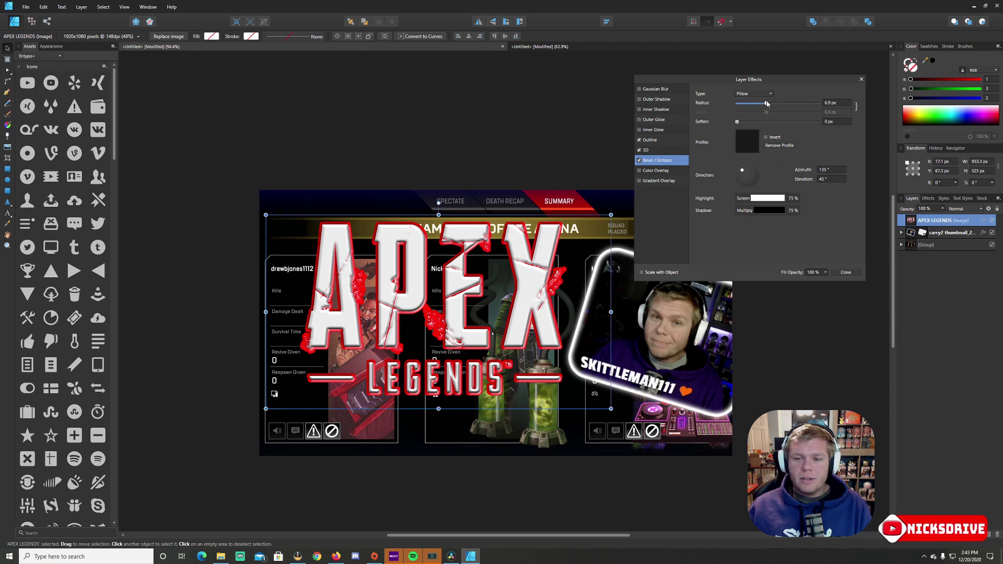
left_click(846, 272)
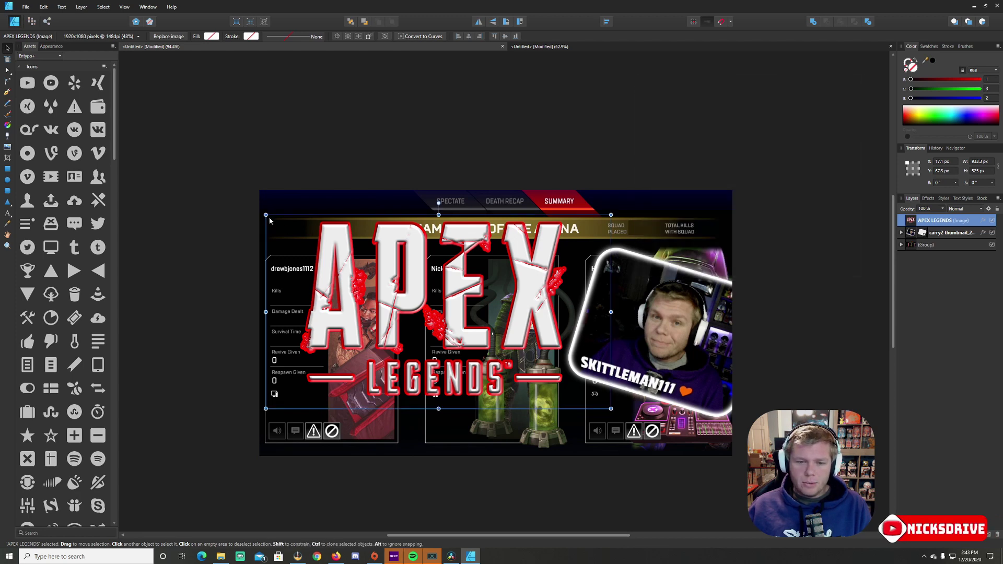
- Shrink the logo to about 709 × 399 px, tilt it about 11.4° counter-clockwise and place it over the upper part of the first player
left_click_drag(266, 215, 349, 261)
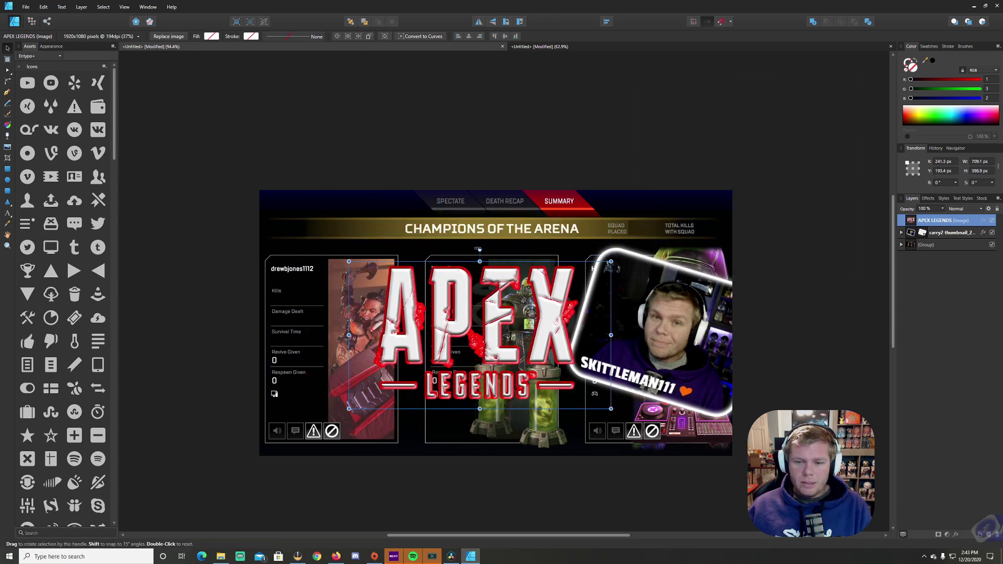
left_click_drag(479, 249, 463, 251)
left_click_drag(481, 286, 387, 236)
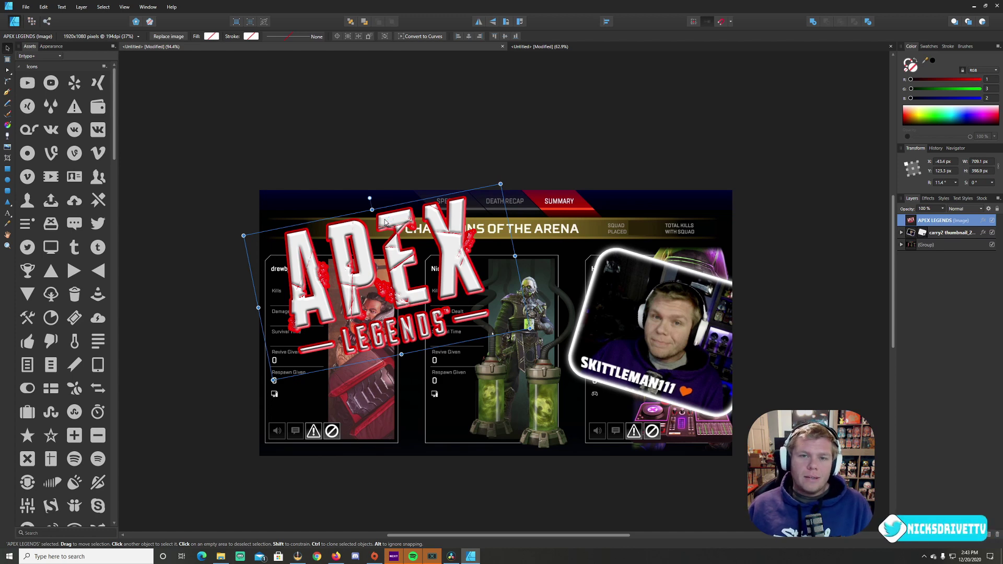
- Return to the 1920 × 1080 px logo document and delete the masked rectangle to empty the page
key("m")
left_click(539, 46)
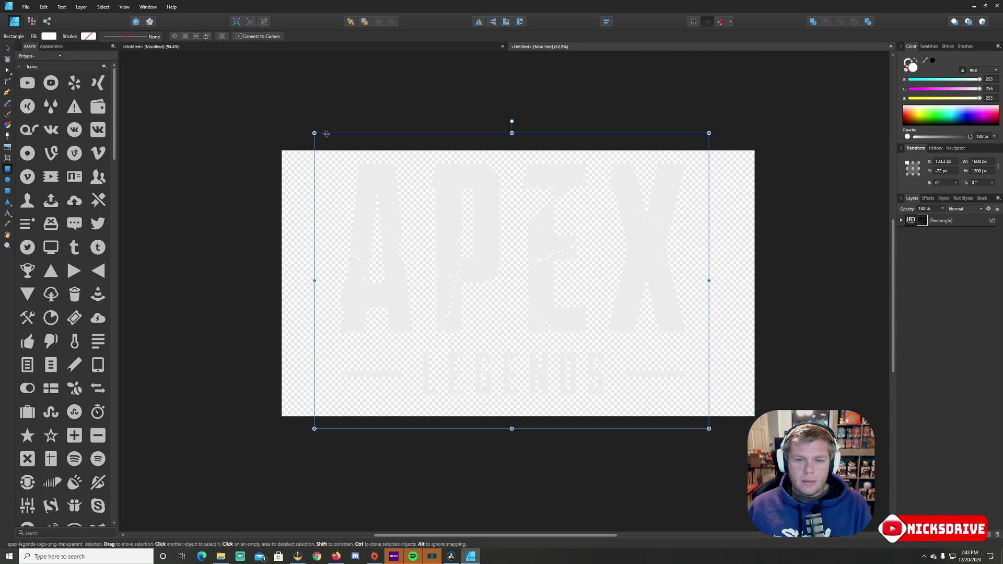
key("Delete")
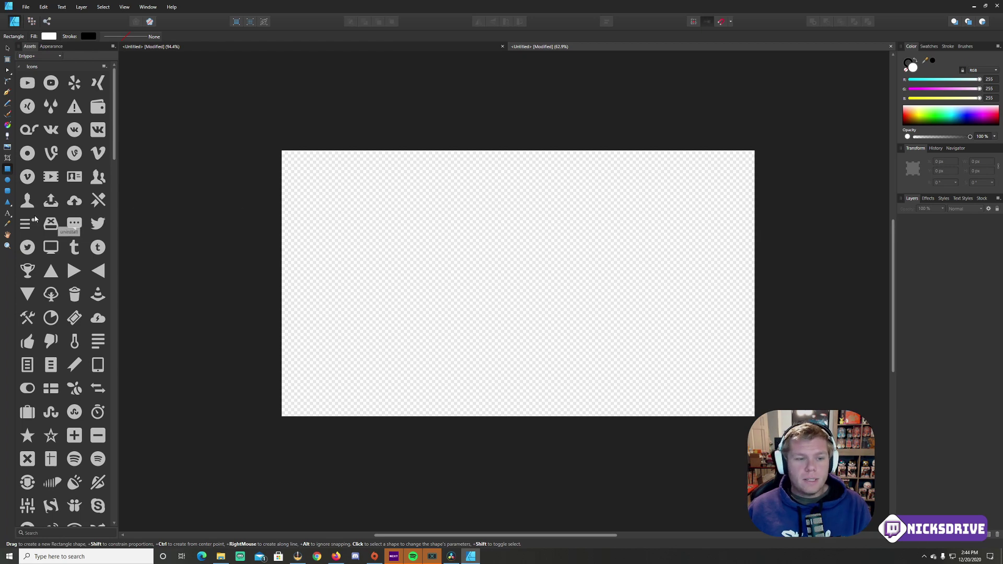
- Add an art text reading LIVE with about 245 px high letters in the upper middle of the page
left_click(8, 215)
left_click_drag(422, 210, 469, 258)
type("liv")
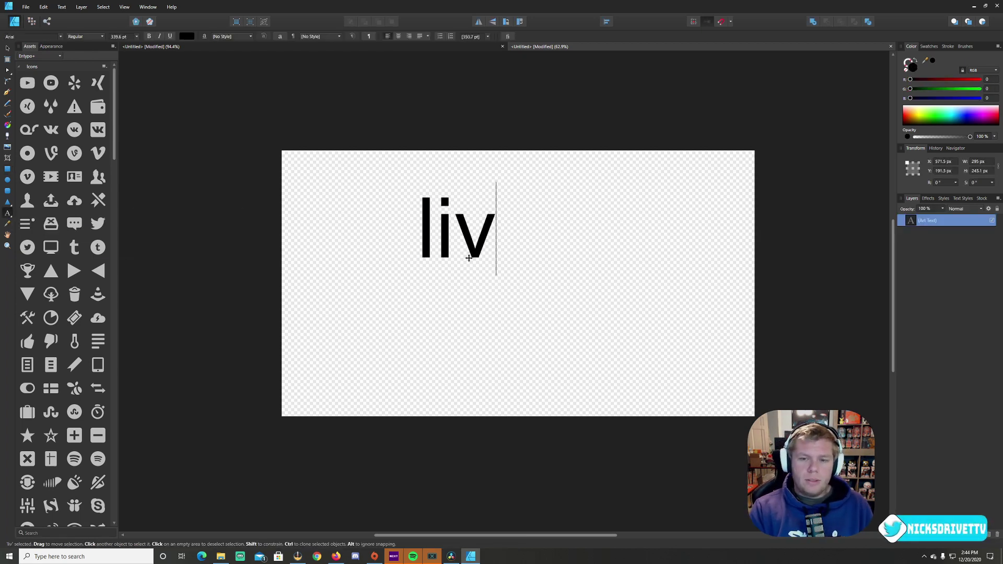
key("BackSpace")
key("BackSpace")
key("BackSpace")
type("LIVE")
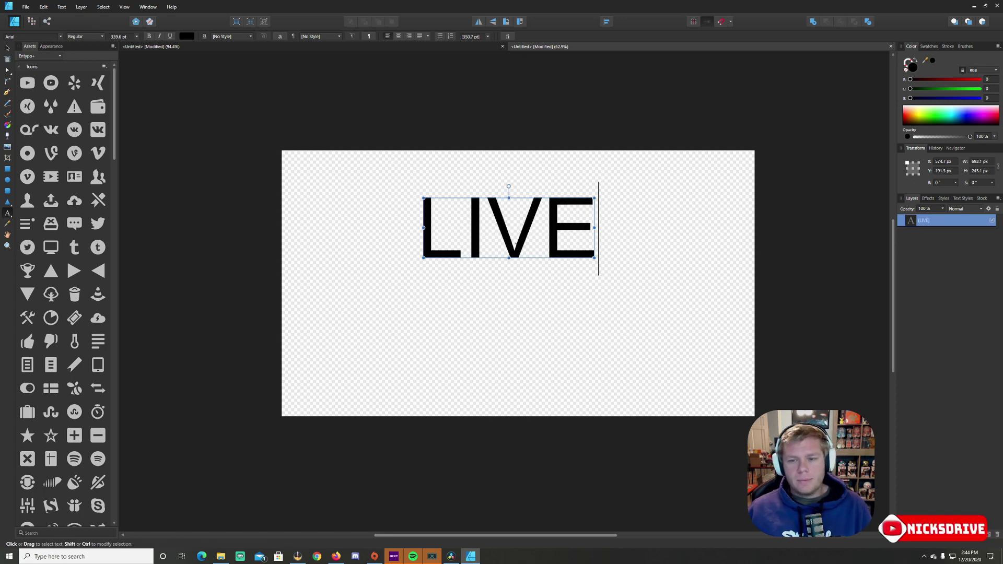
- Set the LIVE text in Unispace Bold and give it a white outline with no fill
left_click_drag(592, 236, 429, 235)
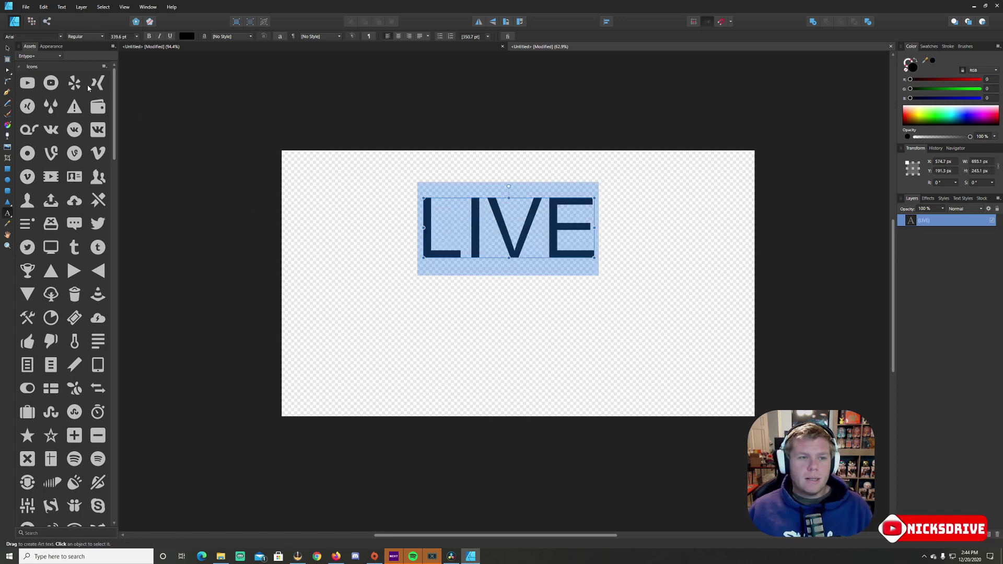
left_click(53, 39)
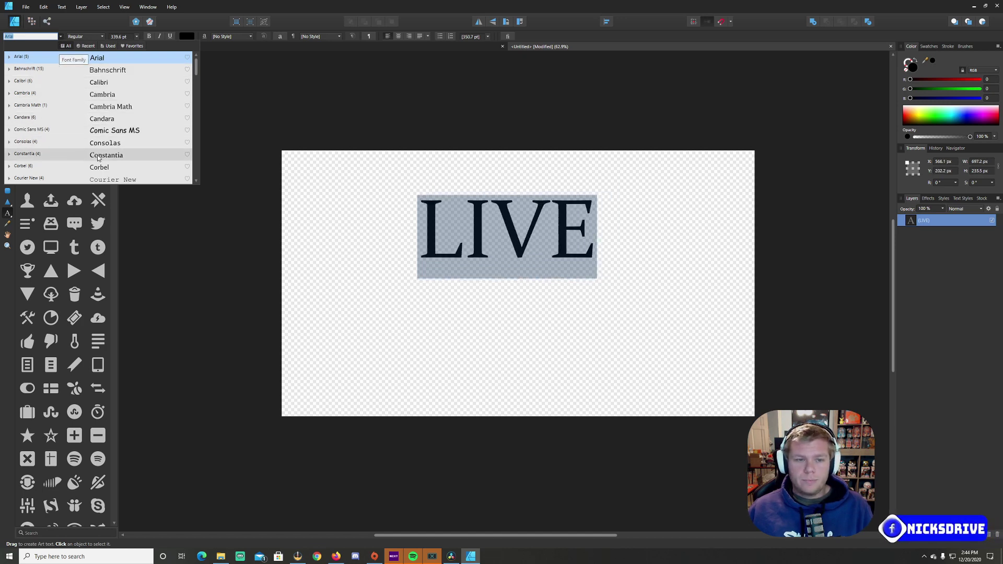
scroll(107, 157, "down", 2)
scroll(109, 160, "down", 4)
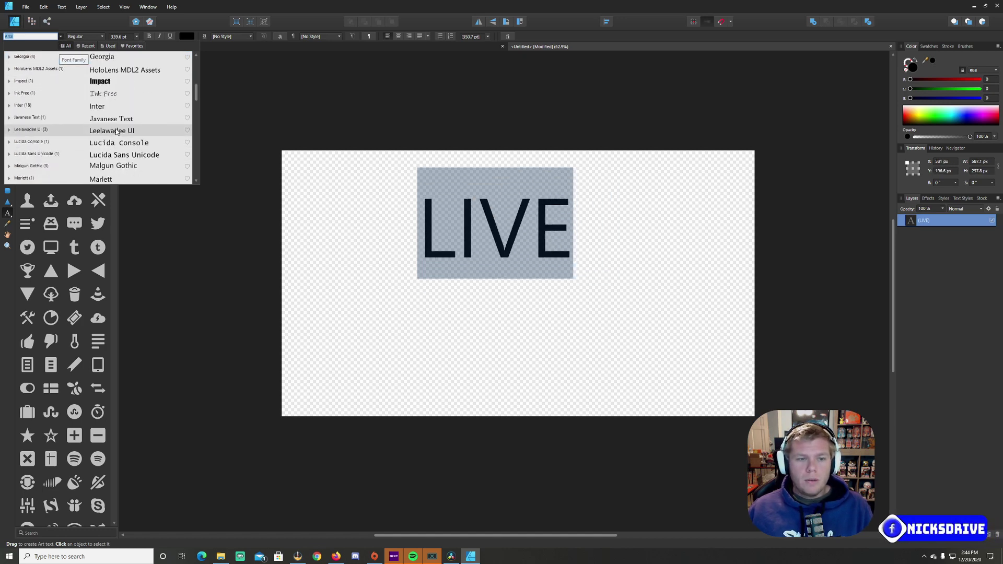
scroll(116, 115, "down", 15)
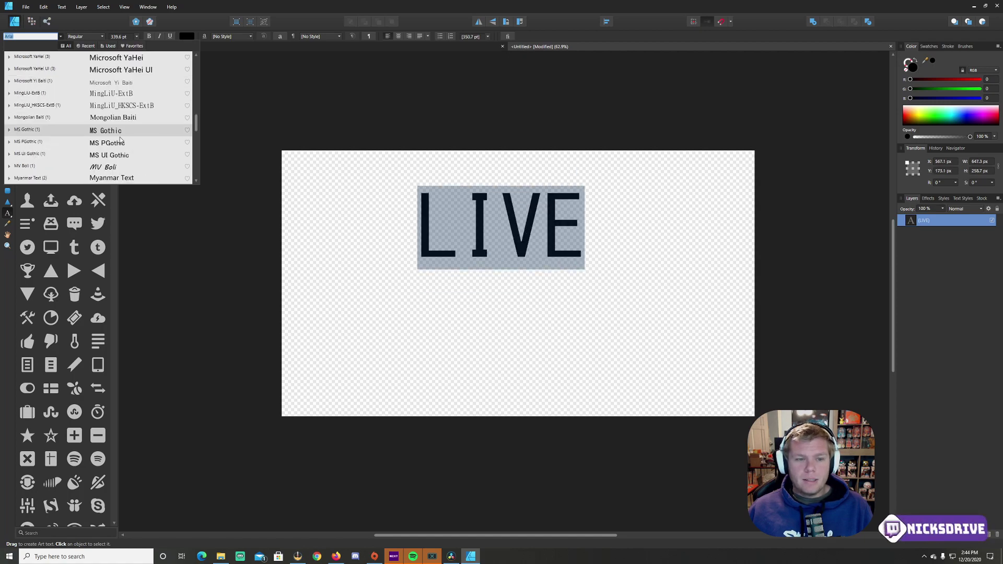
left_click(120, 106)
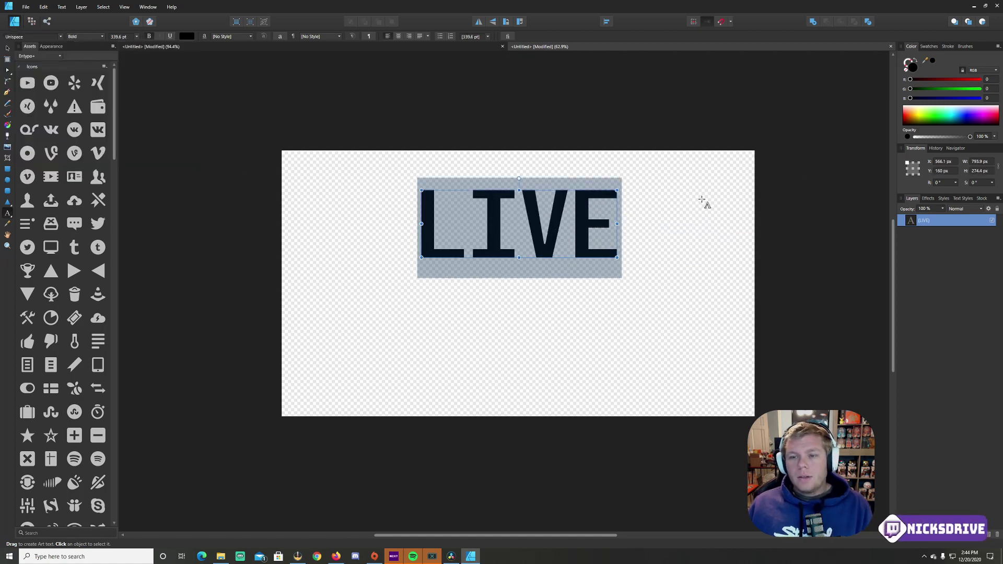
left_click_drag(938, 112, 922, 90)
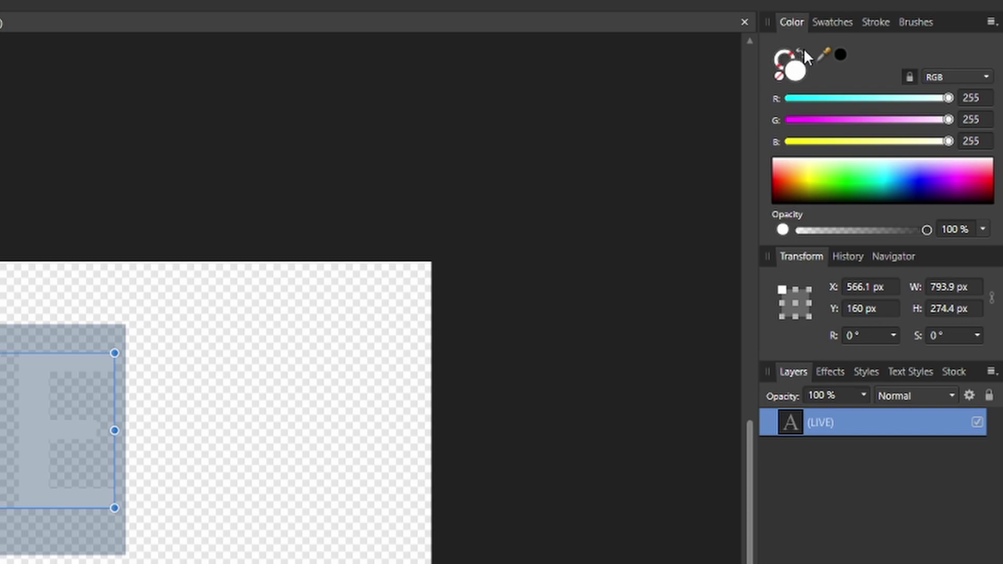
left_click(804, 52)
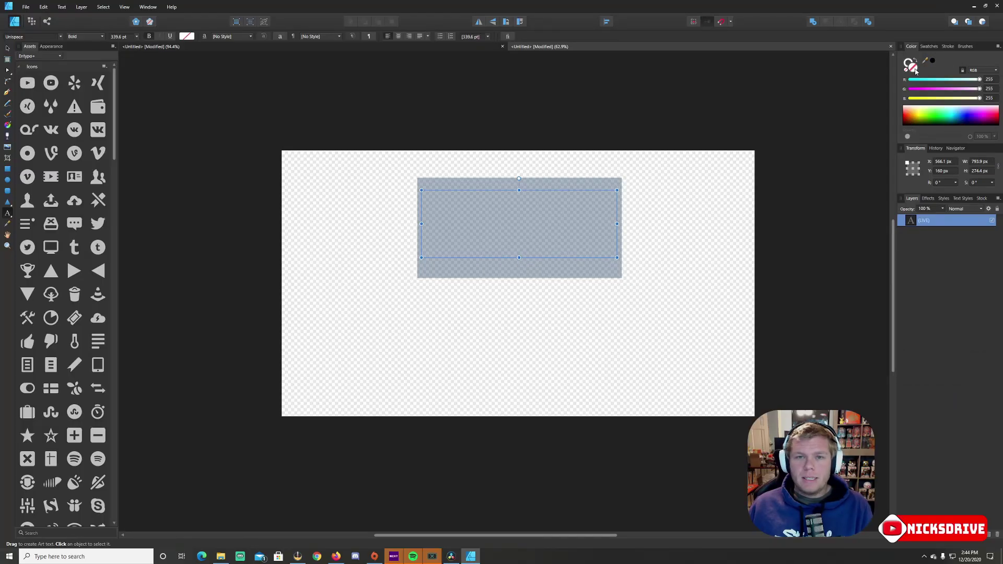
- Draw a black rectangle of about 2642 × 1429 px covering the whole page and place it behind the LIVE text
key("m")
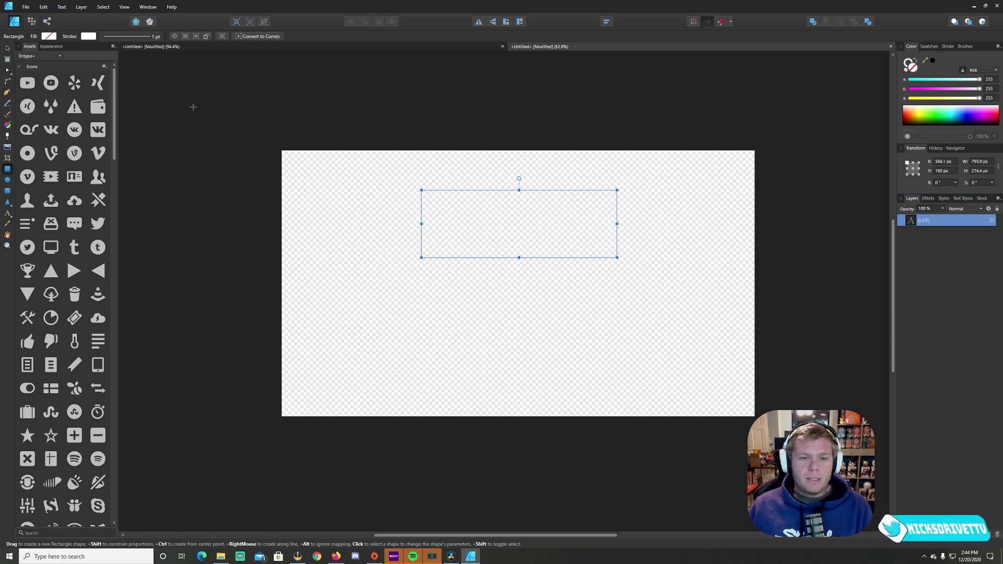
left_click_drag(192, 107, 844, 460)
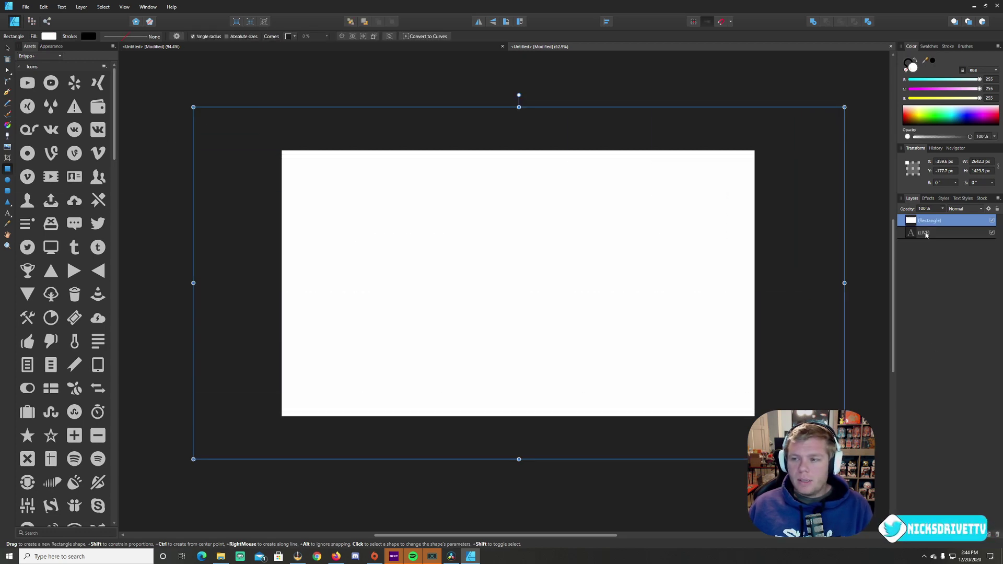
left_click(954, 125)
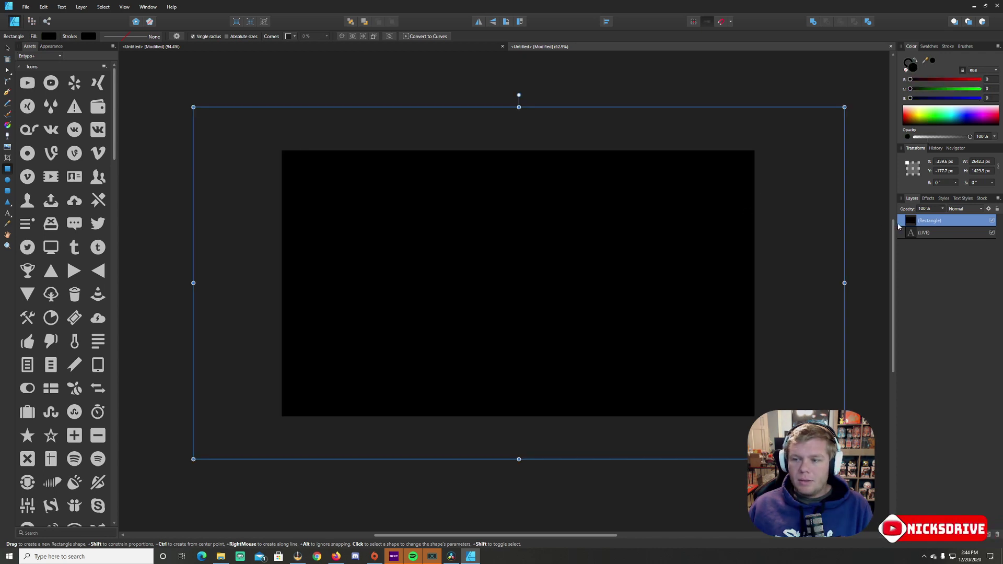
left_click_drag(899, 226, 908, 248)
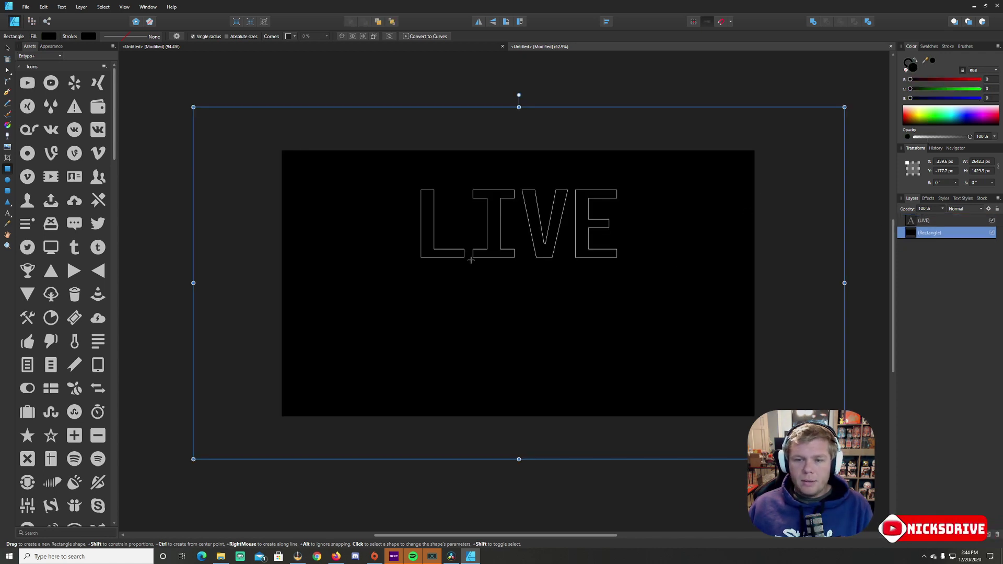
- Shift the LIVE text to about X 665 px, Y 165 px and fill its letters with red (255, 0, 0)
left_click(7, 48)
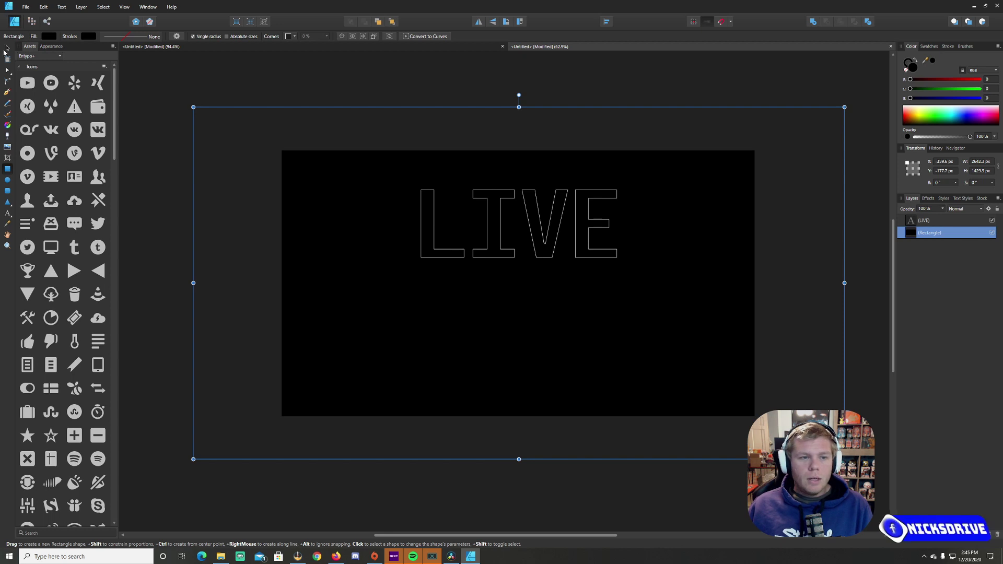
left_click_drag(532, 210, 557, 213)
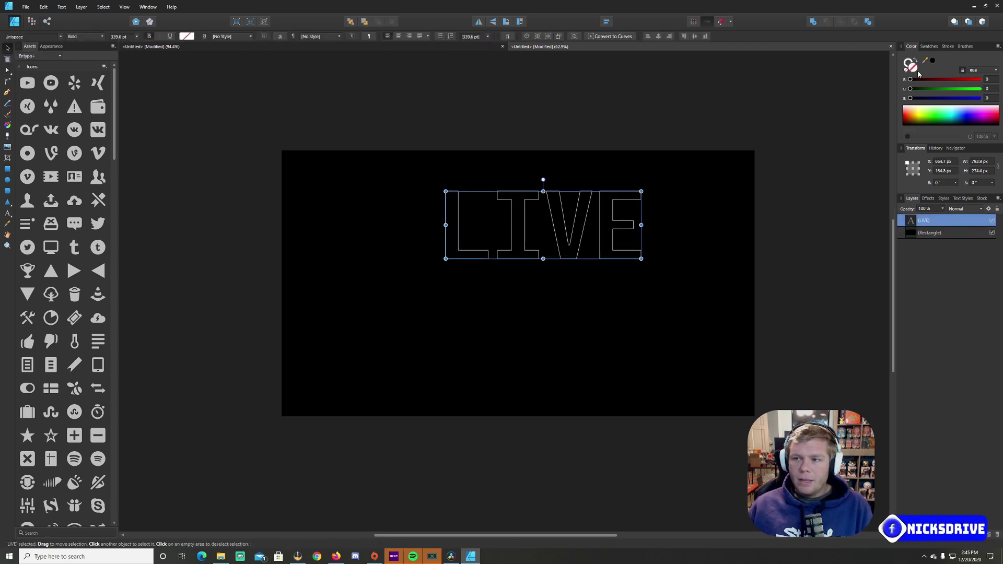
left_click(7, 215)
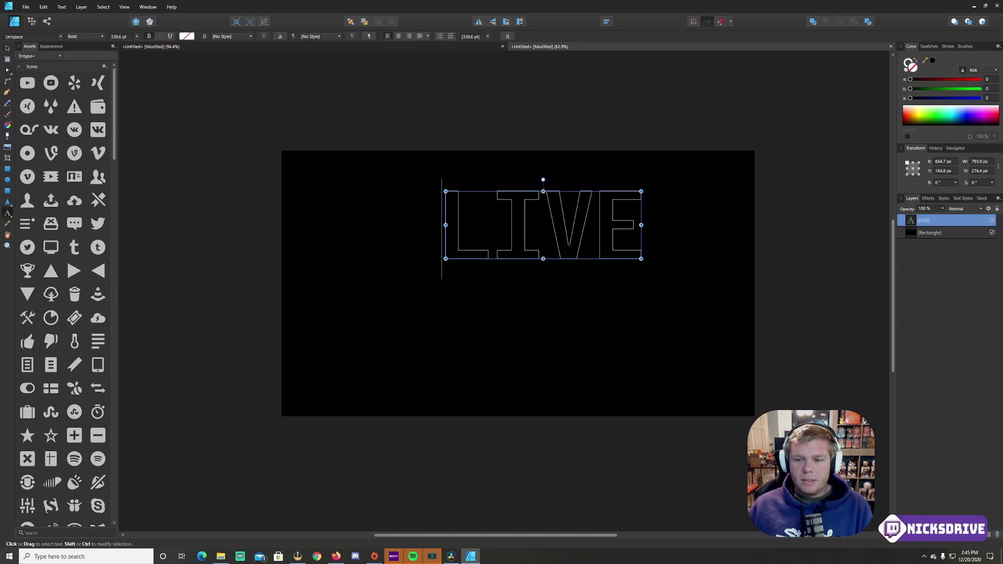
key("ctrl+a")
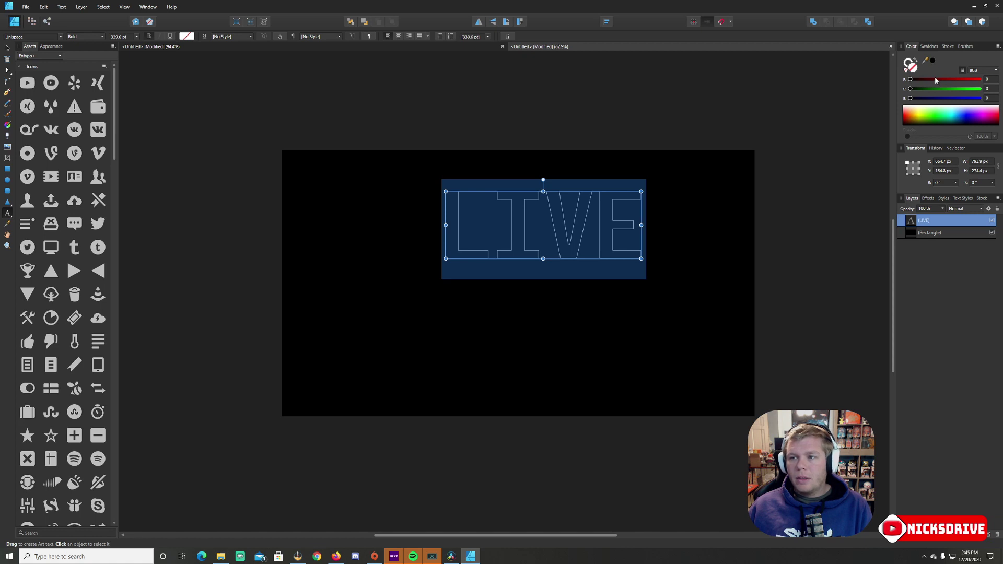
left_click_drag(938, 82, 992, 82)
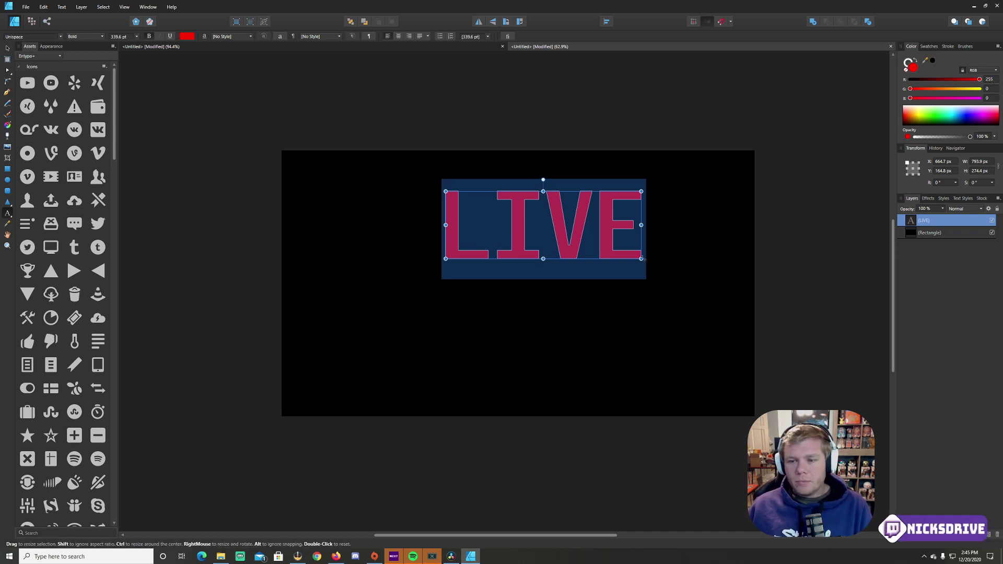
- Enlarge the LIVE text to about 1094 × 378 px and set its white outline to a width of about 9.4 pt
left_click_drag(642, 259, 715, 285)
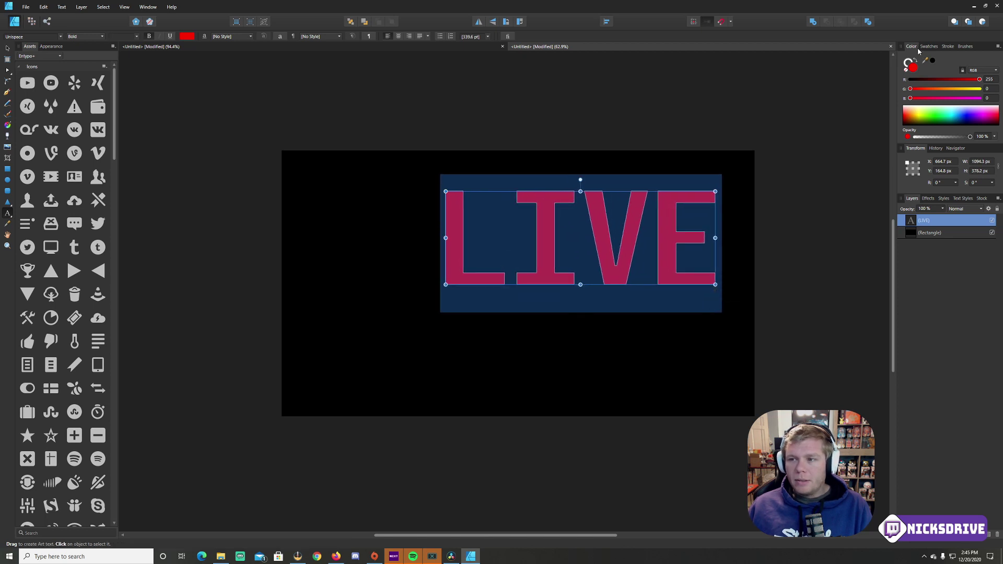
left_click(948, 46)
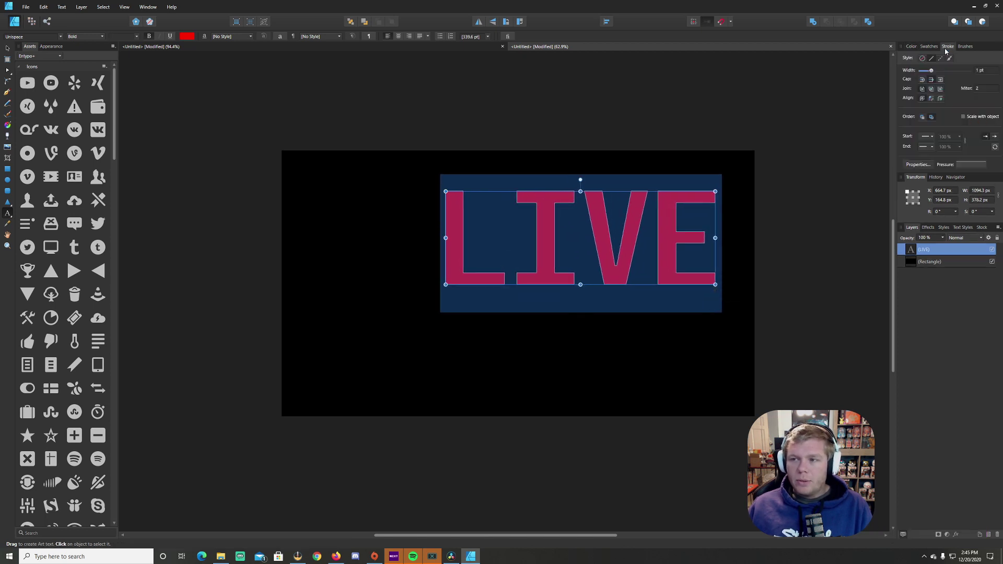
left_click_drag(934, 71, 942, 74)
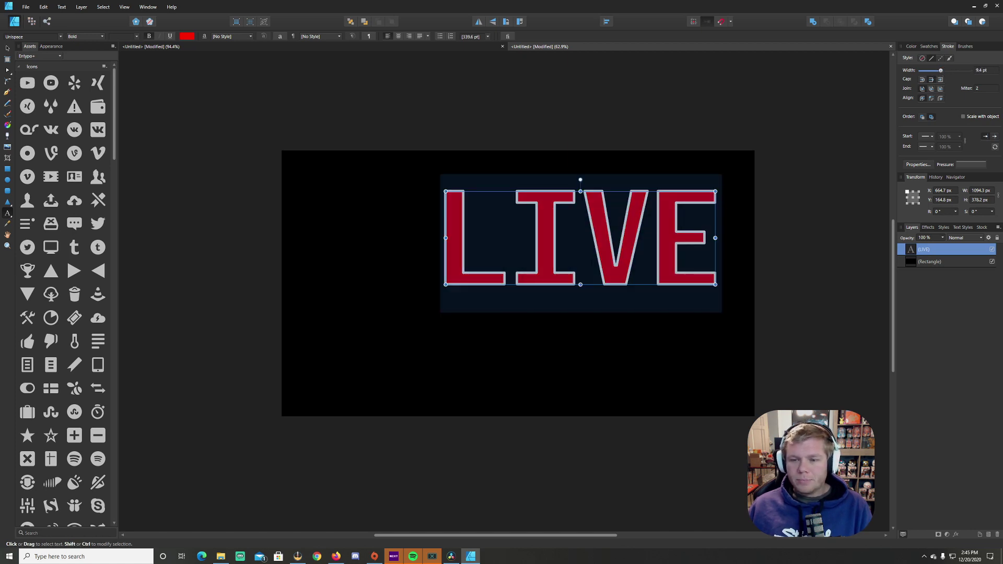
- Move the LIVE text to about X 757 px, Y 330 px in the right part of the page
left_click(7, 48)
left_click_drag(541, 214, 563, 249)
left_click_drag(565, 255, 564, 255)
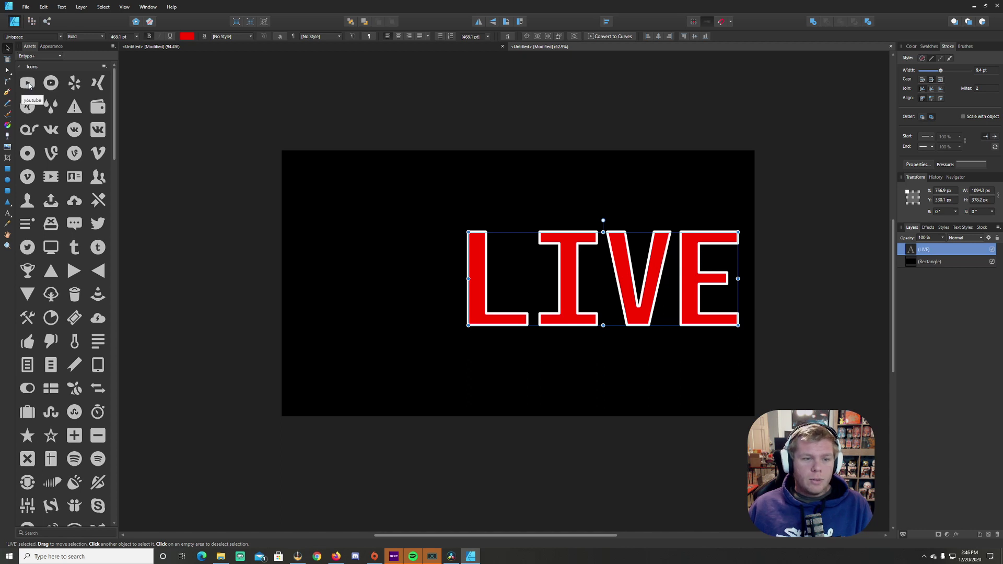
- Place the youtube icon from the Entypo assets in the empty area beside the LIVE text and look up the text's height
left_click_drag(27, 86, 378, 278)
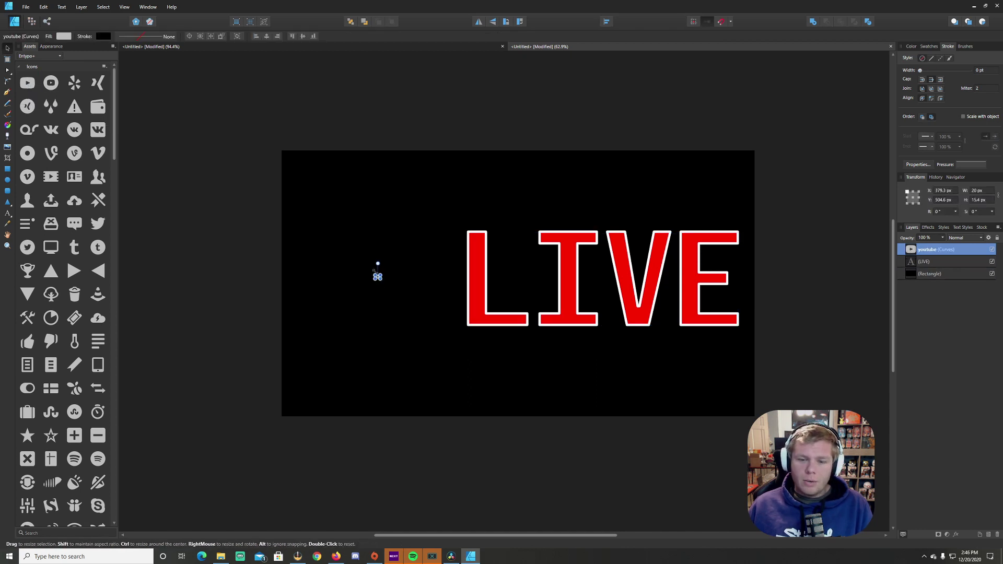
left_click(484, 253)
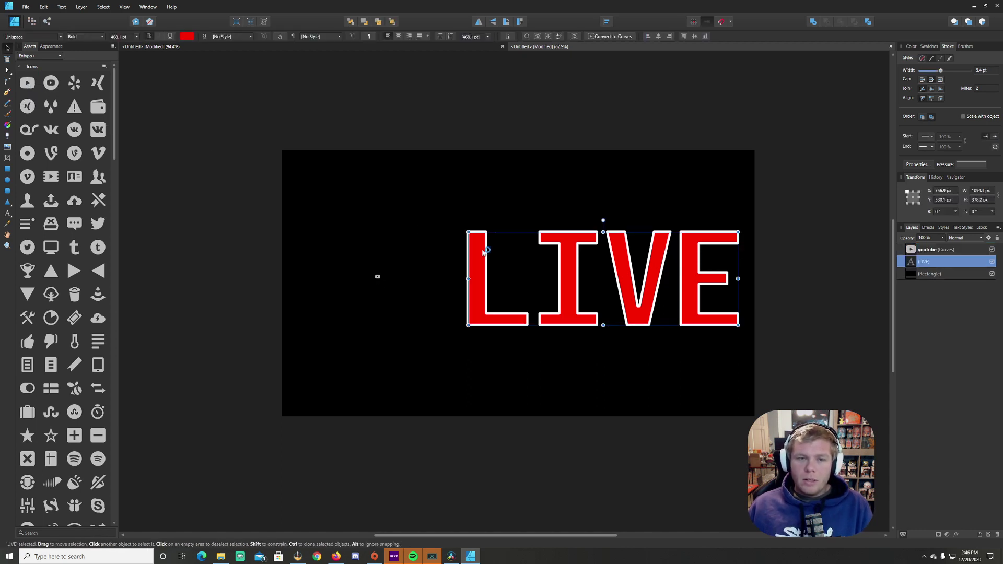
left_click(914, 47)
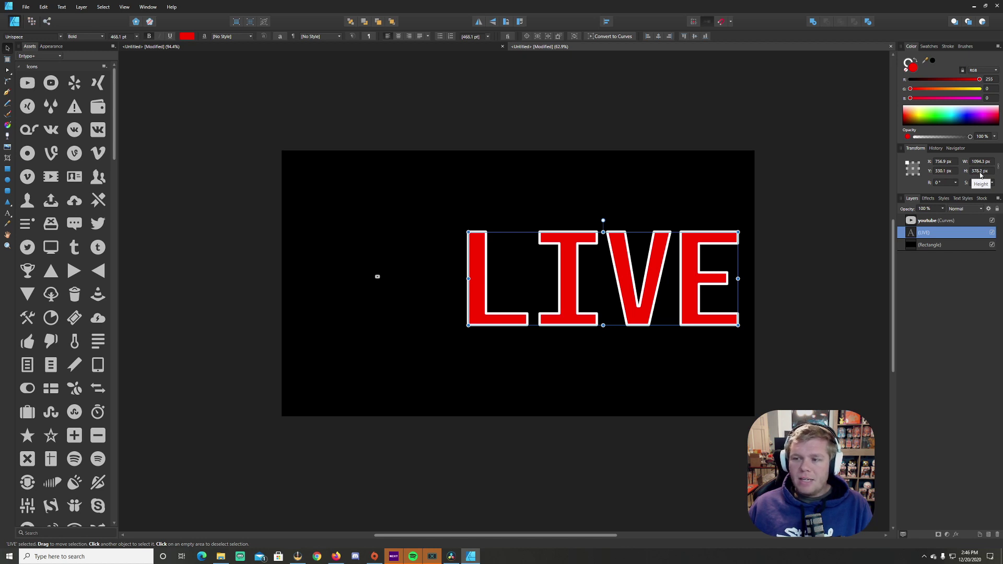
- Try to enlarge the youtube icon freehand to about 436 × 302 px and undo the resizing
left_click(377, 278)
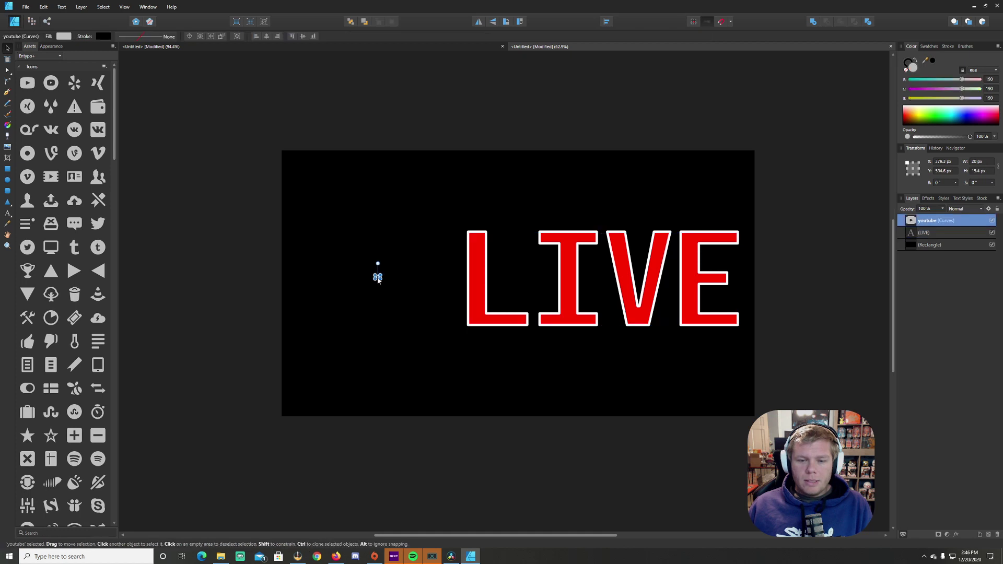
scroll(378, 278, "up", 5)
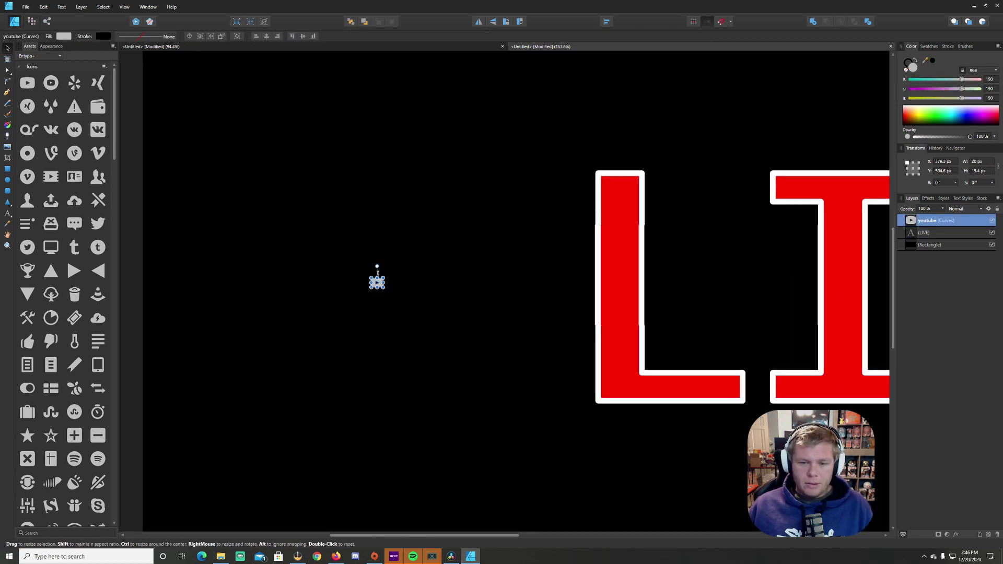
left_click_drag(378, 282, 214, 118)
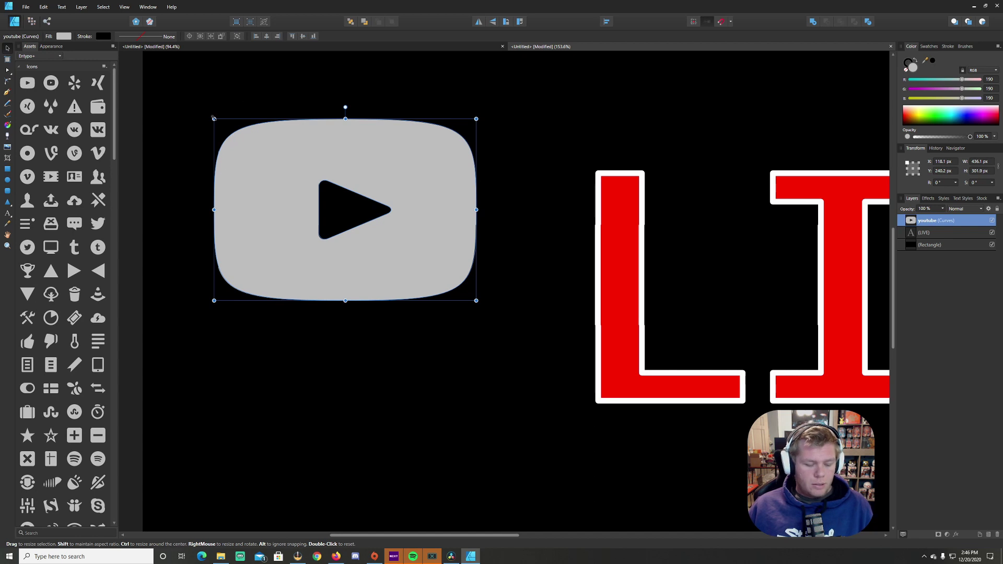
key("ctrl+z")
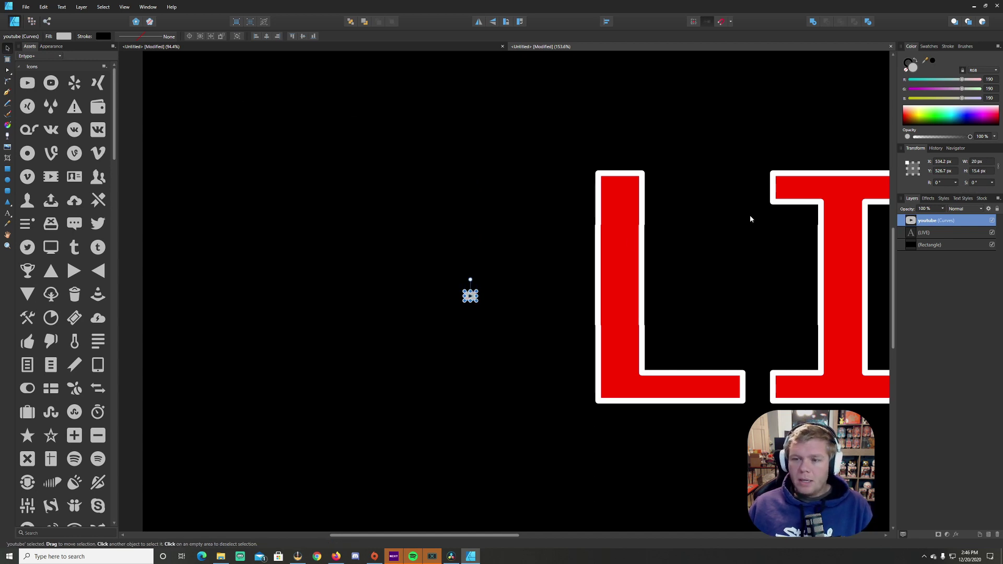
- Try to set the youtube icon's height to 370 px without linked proportions and undo the change
left_click(982, 171)
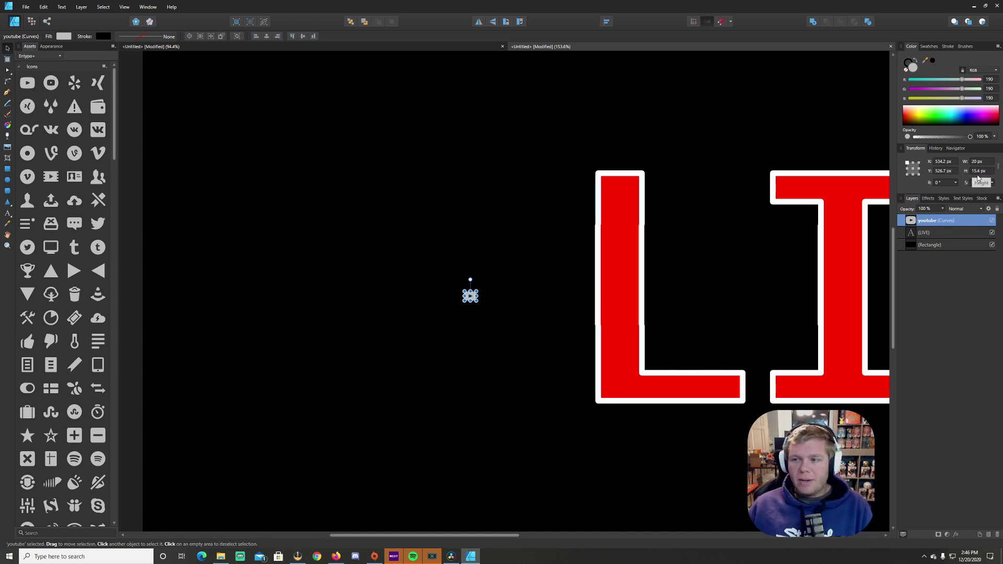
type("37")
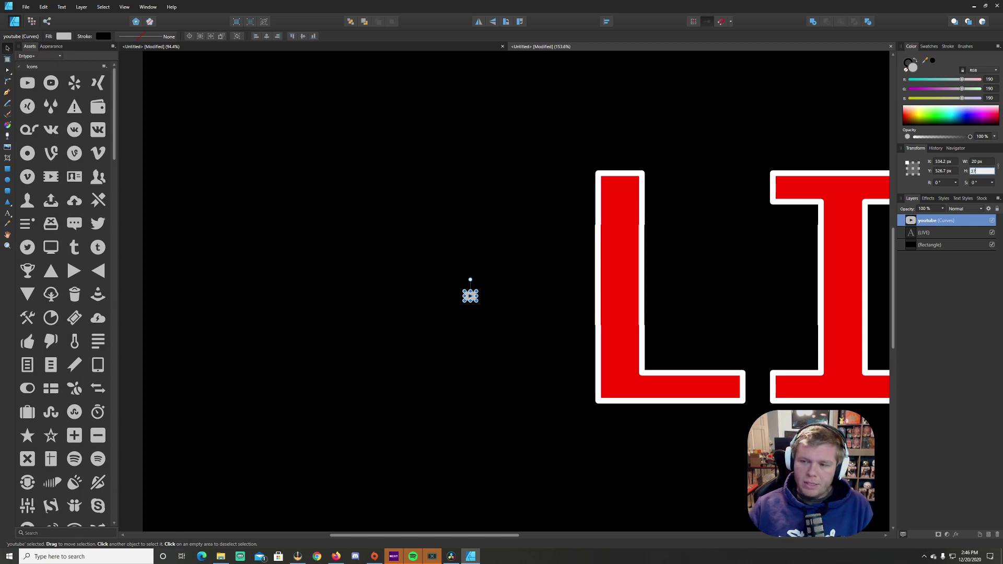
type("0")
key("Return")
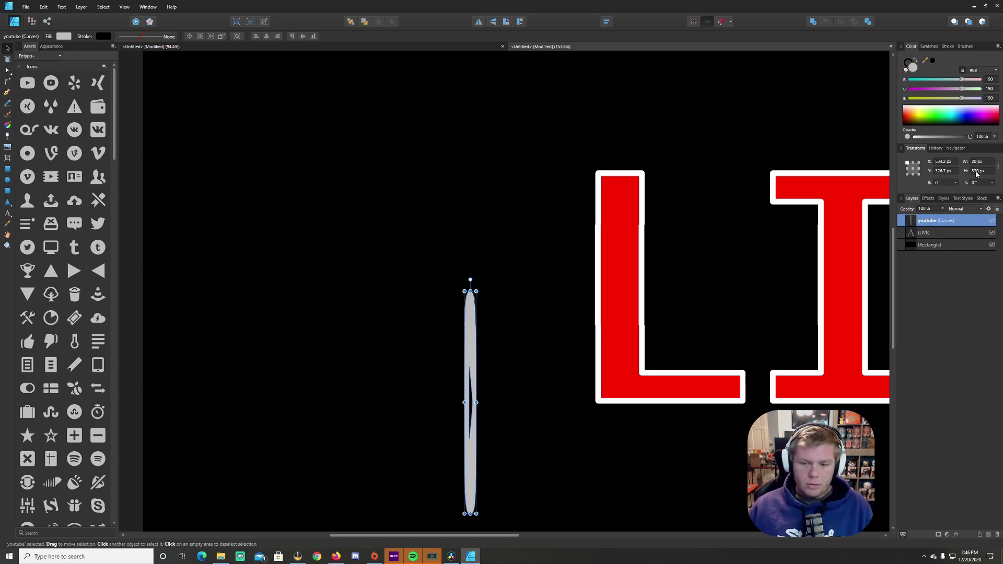
key("ctrl+z")
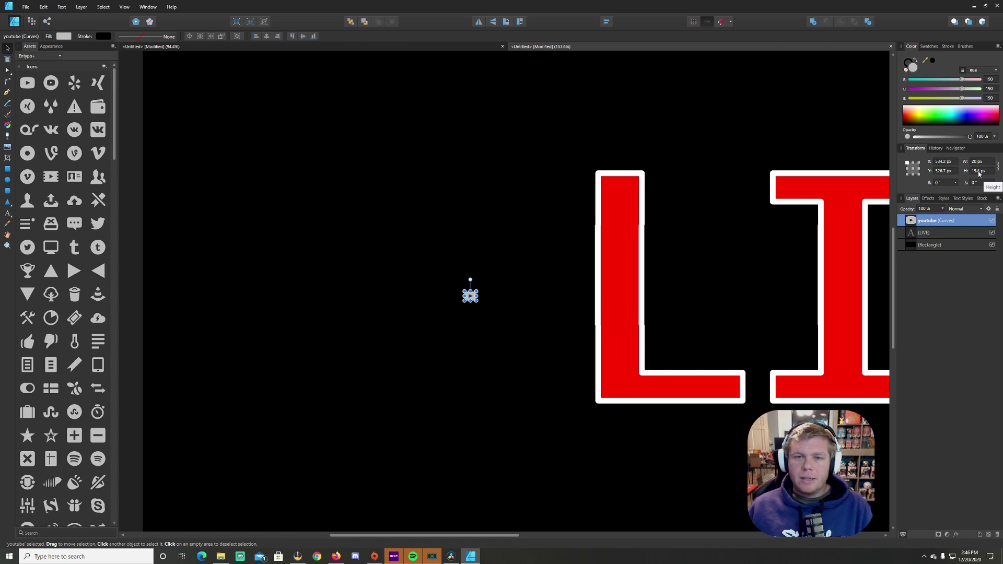
- Set the youtube icon's height to 370 px with its proportions locked
left_click(978, 172)
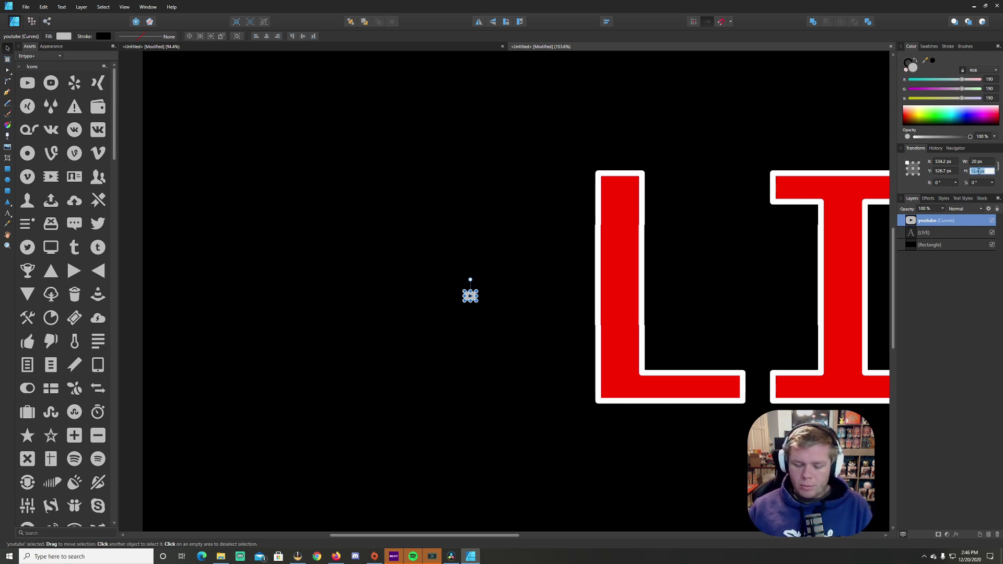
type("370")
key("Return")
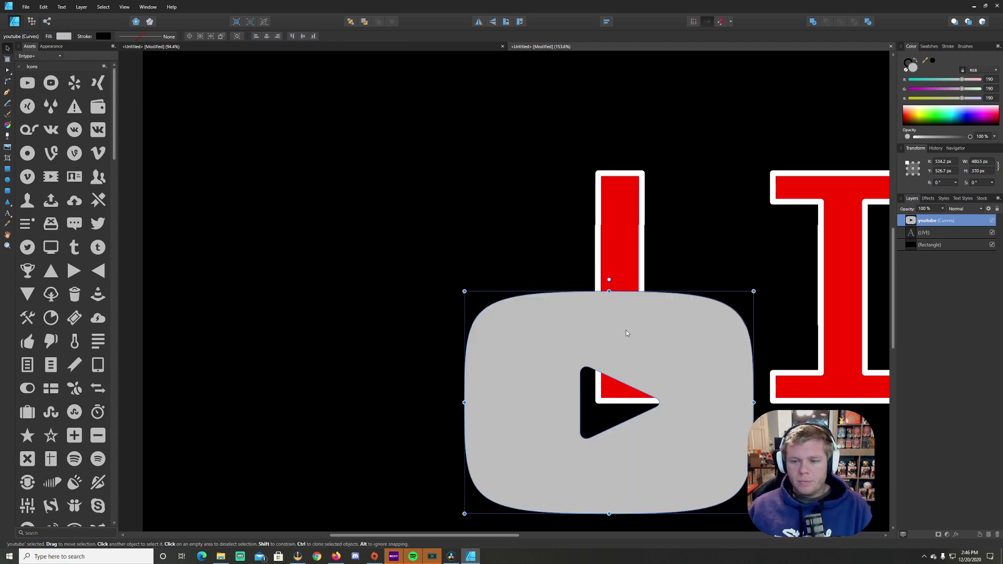
- Move the youtube icon into the empty space before the L of LIVE, level with the text, at about X 146, Y 331 px
left_click_drag(626, 330, 402, 224)
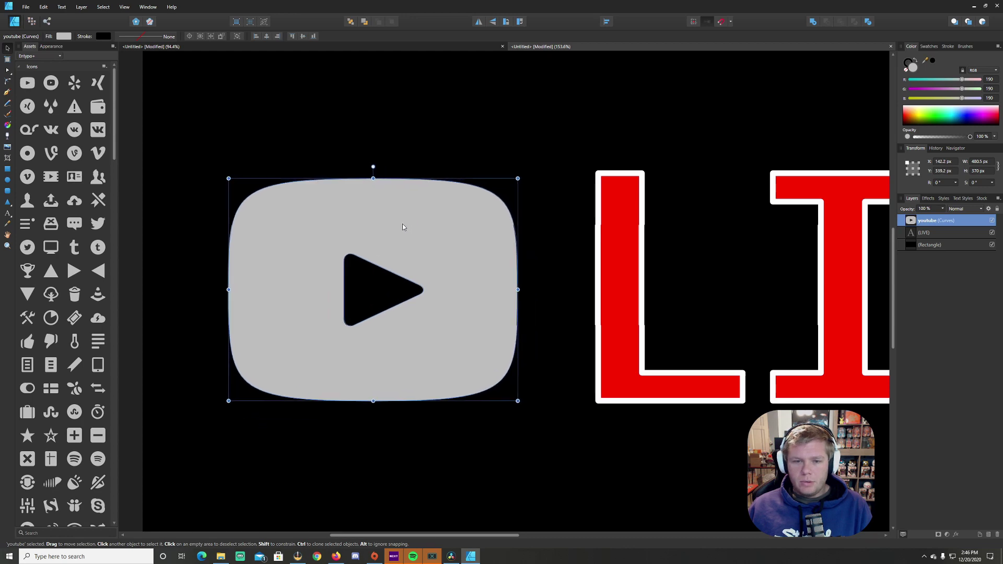
scroll(477, 240, "down", 5)
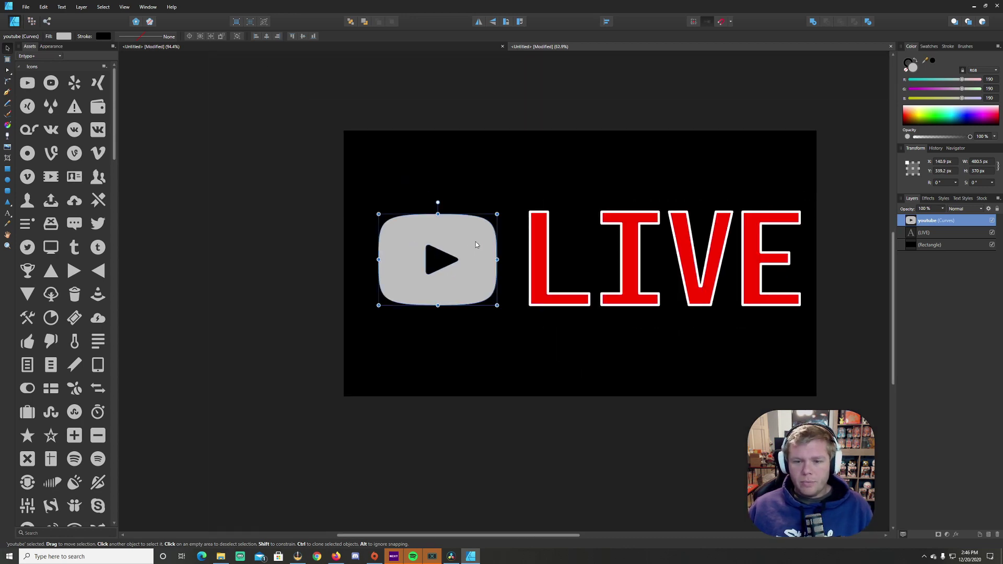
left_click_drag(475, 242, 476, 241)
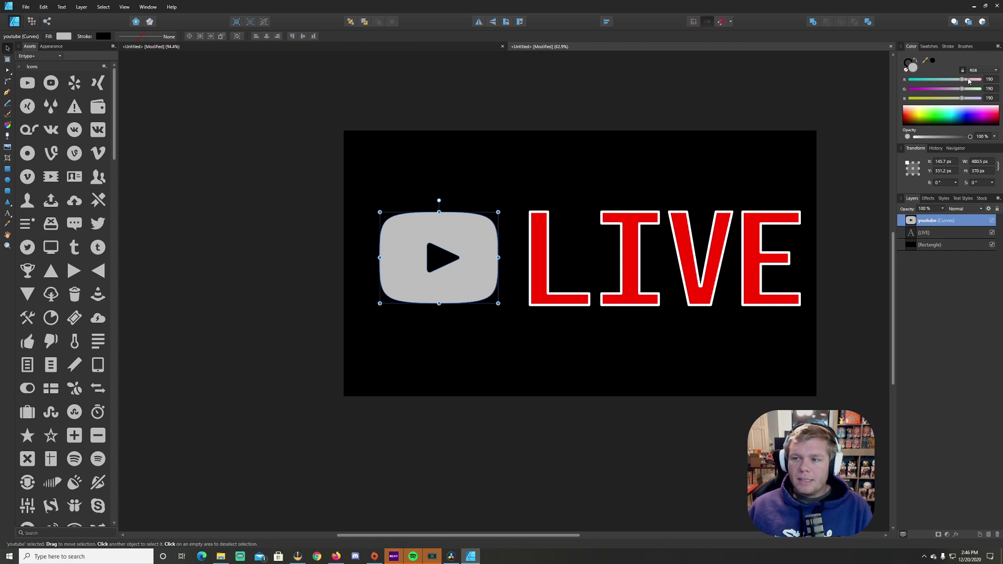
- Fill the youtube icon with pure red, RGB 255, 0, 0
left_click_drag(969, 80, 916, 93)
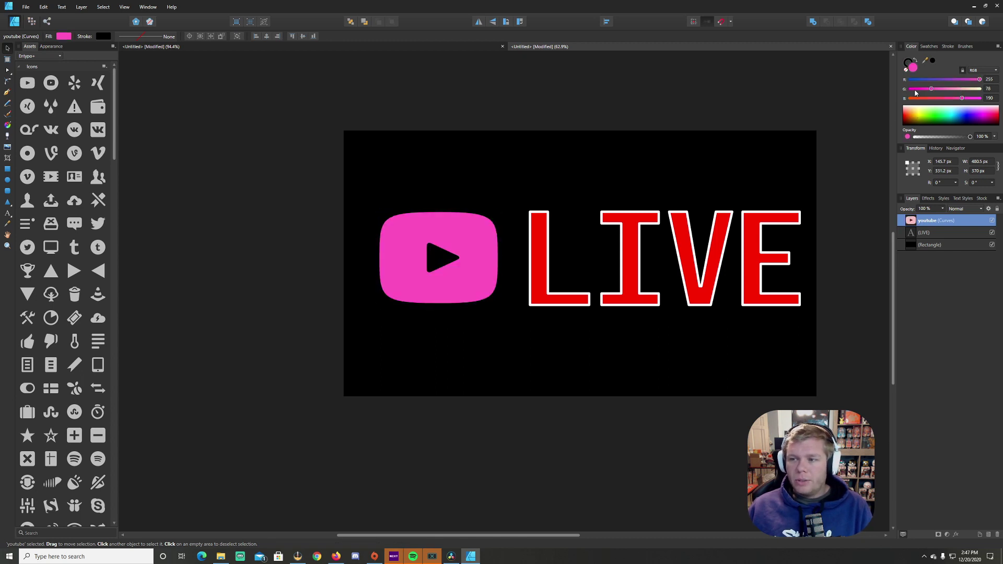
left_click(904, 109)
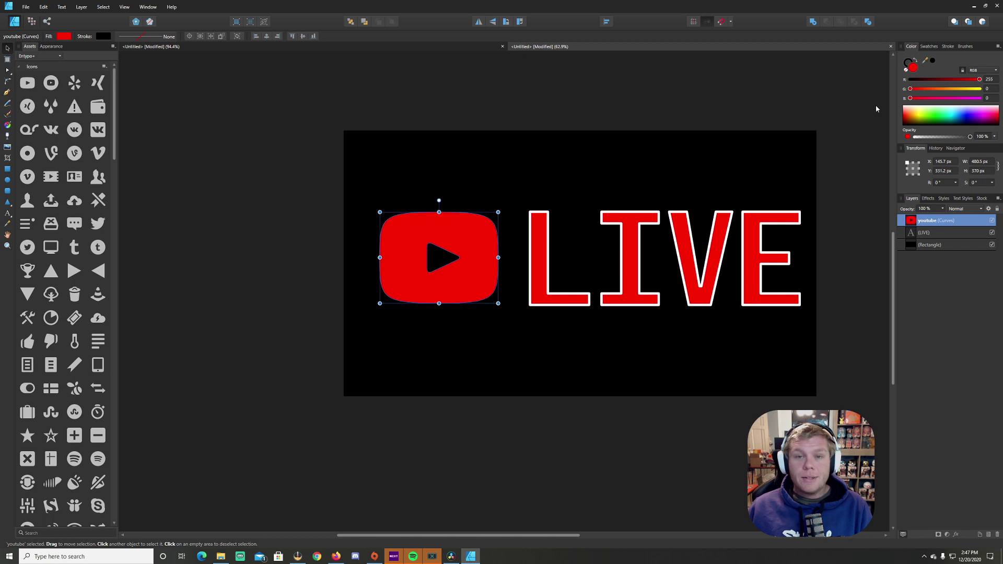
left_click_drag(430, 252, 430, 253)
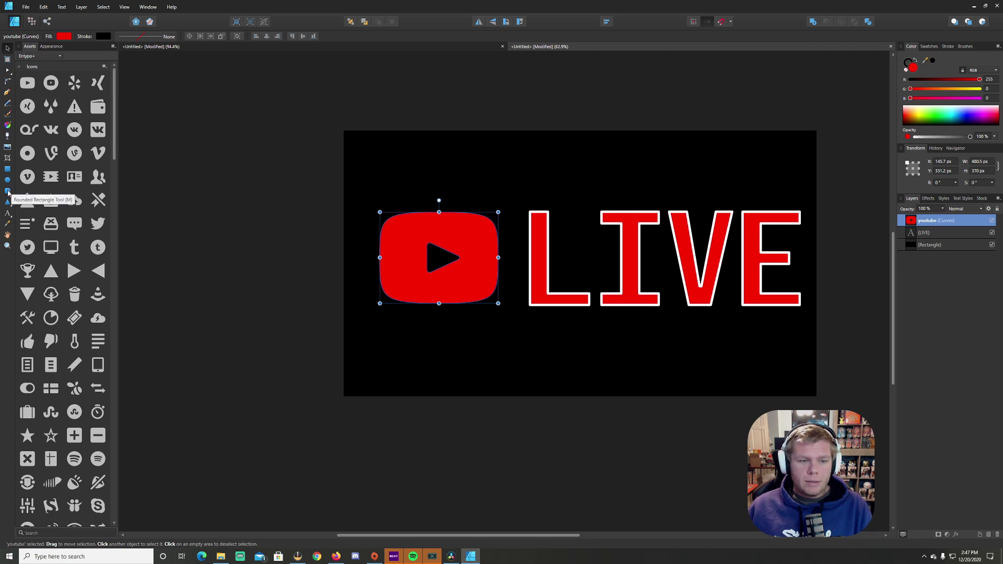
- Back the icon's play triangle with a white rectangle about 294 × 200 px, layered directly beneath the youtube icon
left_click(8, 169)
mouse_move(405, 232)
left_mouse_down()
mouse_move(482, 266)
mouse_move(477, 281)
left_mouse_up()
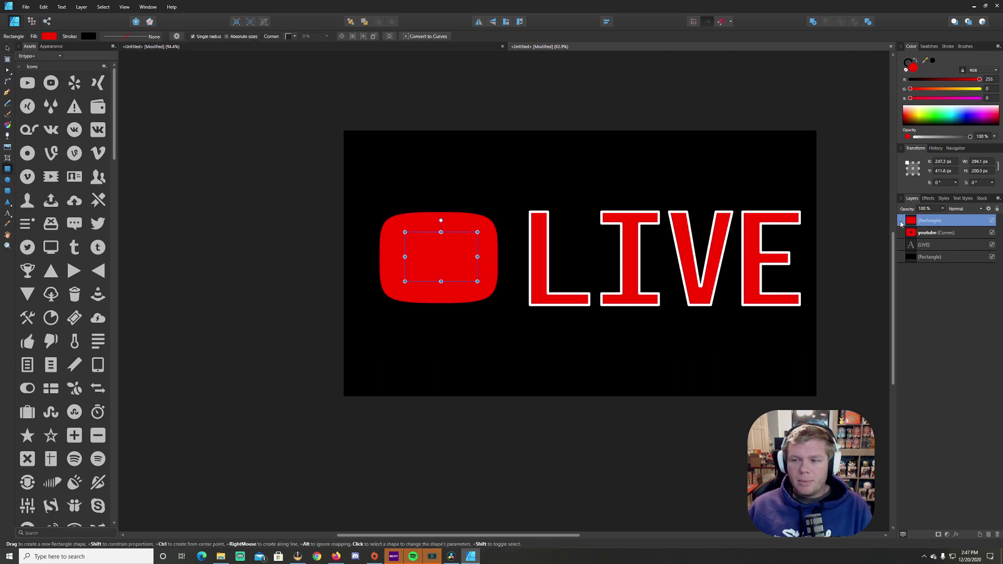
left_click_drag(902, 224, 904, 239)
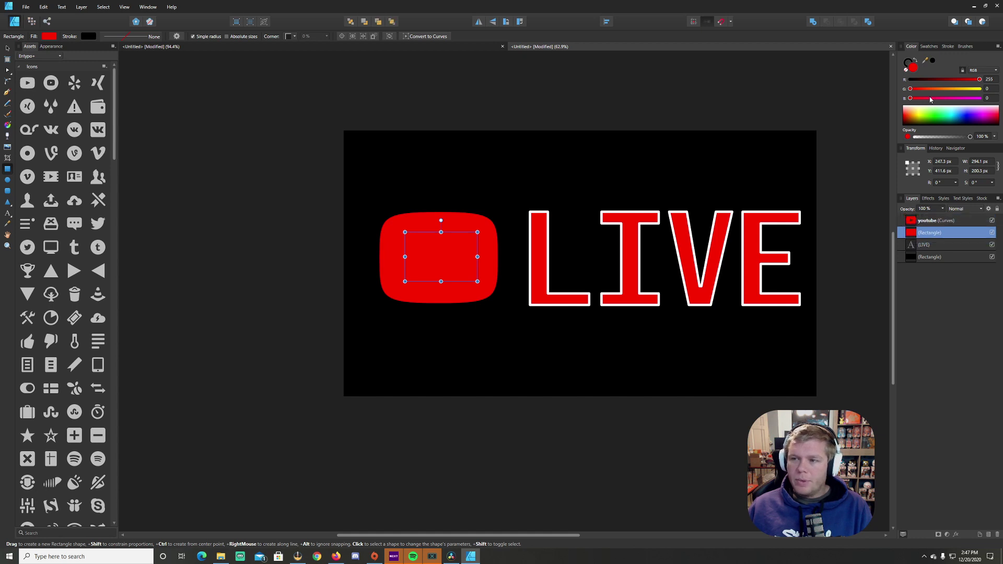
mouse_move(940, 118)
left_mouse_down()
mouse_move(937, 104)
mouse_move(929, 107)
left_mouse_up()
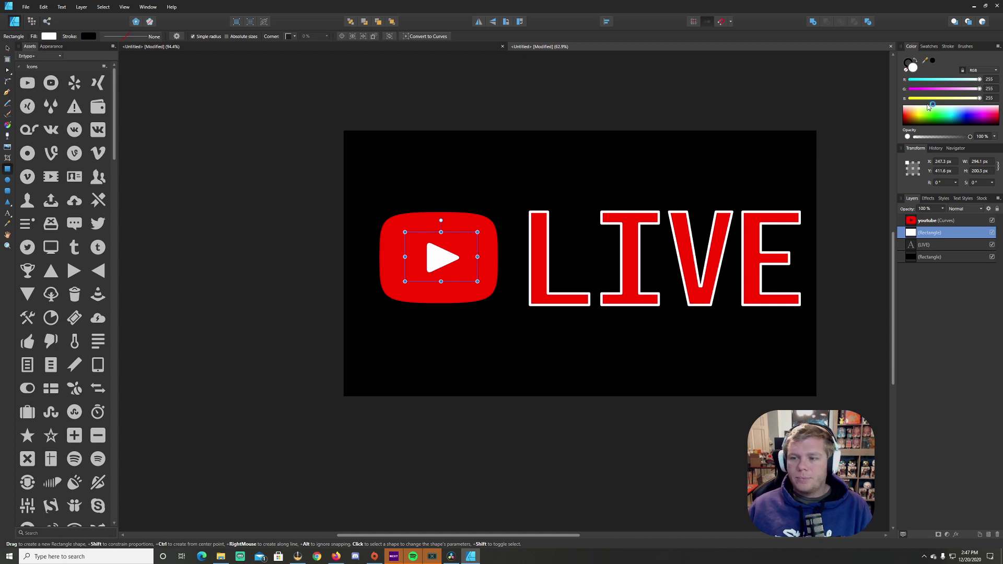
left_click(928, 221)
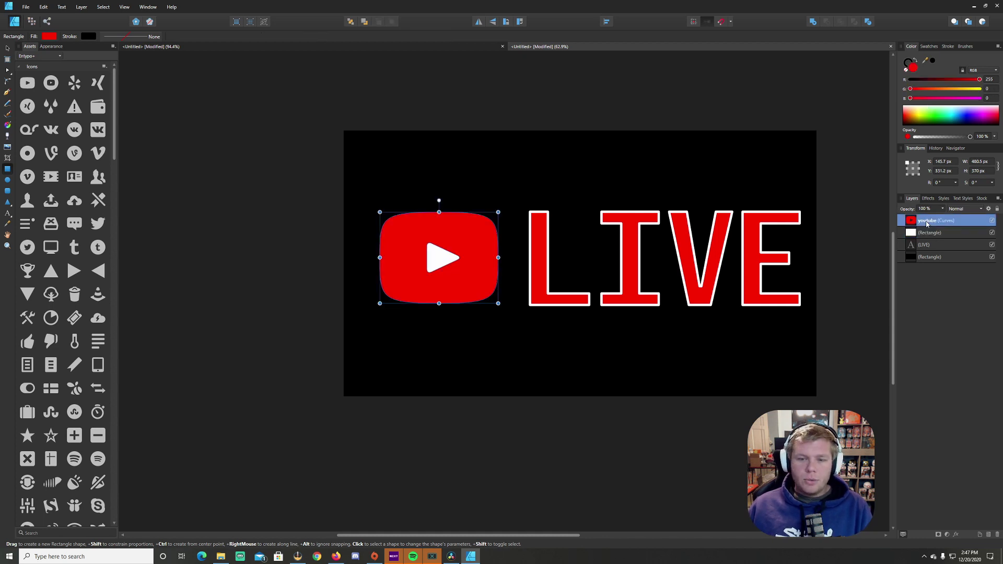